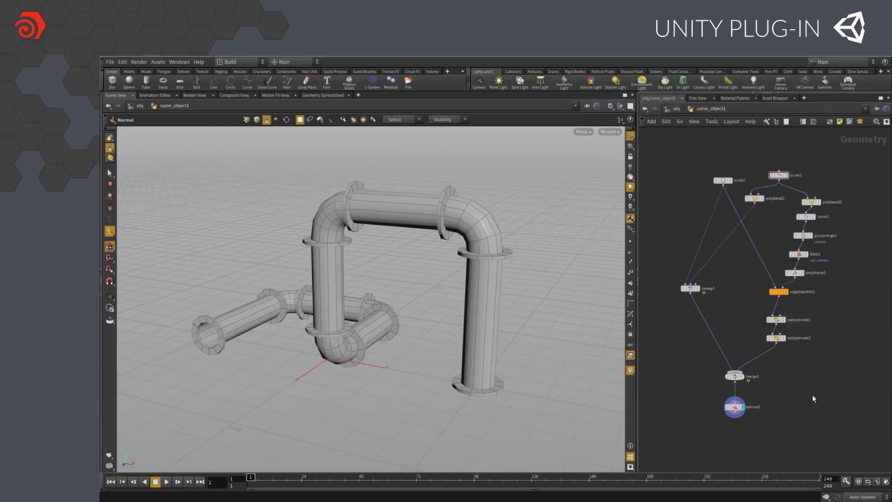
- Examine the pipe network stage by stage, displaying curve1, polybevel1, sweep1, polybevel2, blast1, copytopoints1, polyextrude2 and finally normal1
{"action": "scroll", "coordinate": [819, 396], "scroll_direction": "up", "scroll_amount": 2}
{"action": "left_click", "coordinate": [787, 149]}
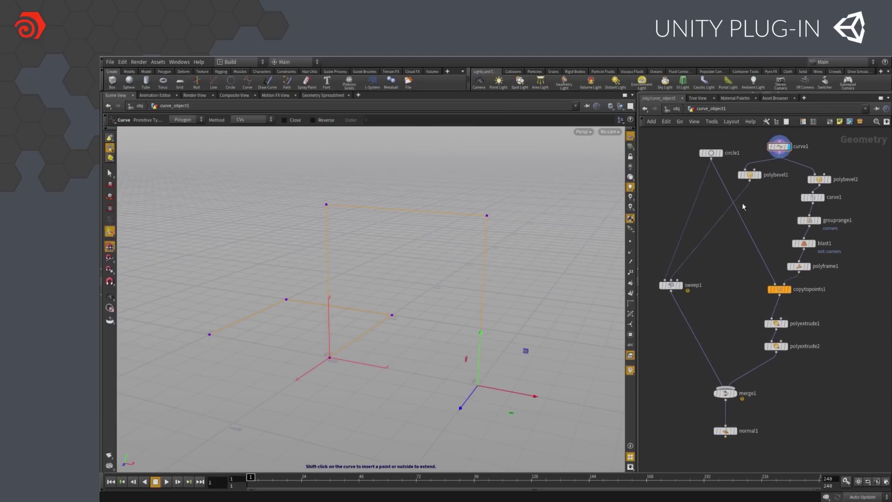
{"action": "left_click", "coordinate": [760, 182]}
{"action": "left_click", "coordinate": [683, 286]}
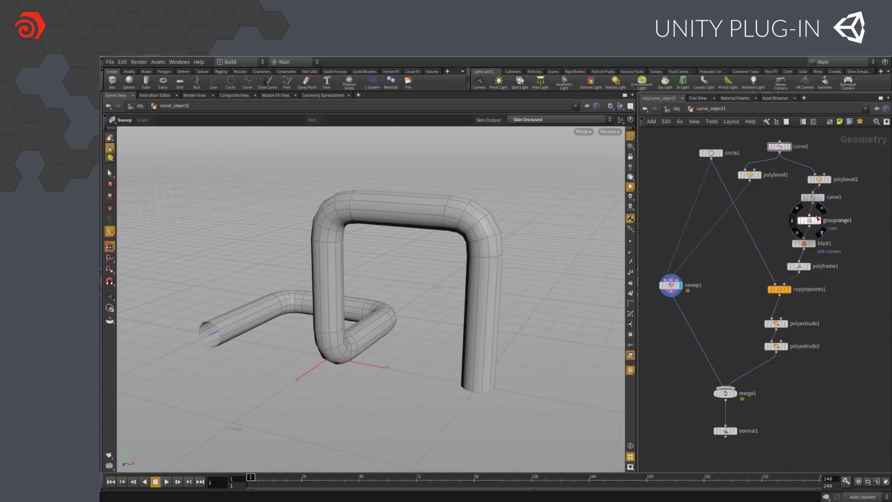
{"action": "left_click", "coordinate": [829, 180]}
{"action": "left_click", "coordinate": [814, 244]}
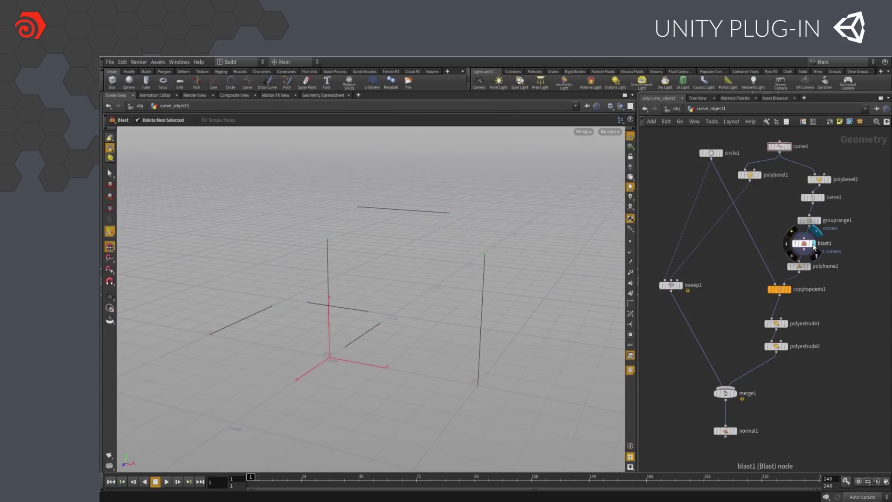
{"action": "left_click", "coordinate": [789, 290]}
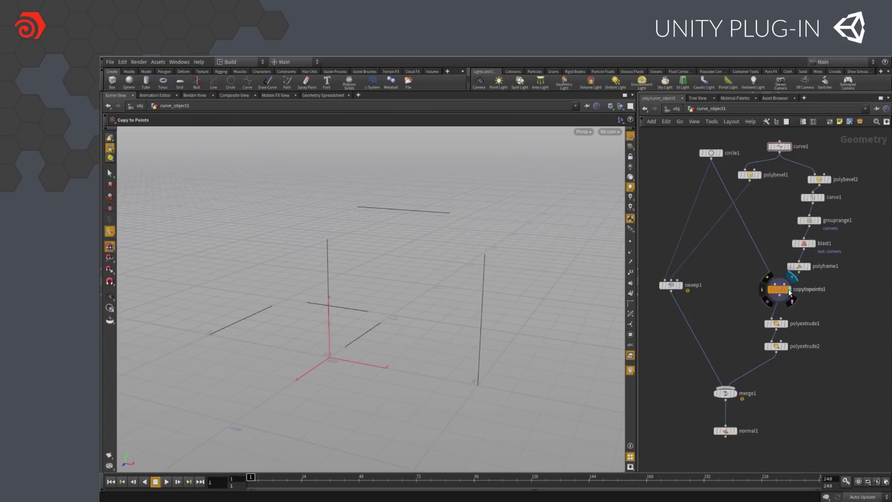
{"action": "left_click", "coordinate": [786, 346]}
{"action": "left_click", "coordinate": [735, 431]}
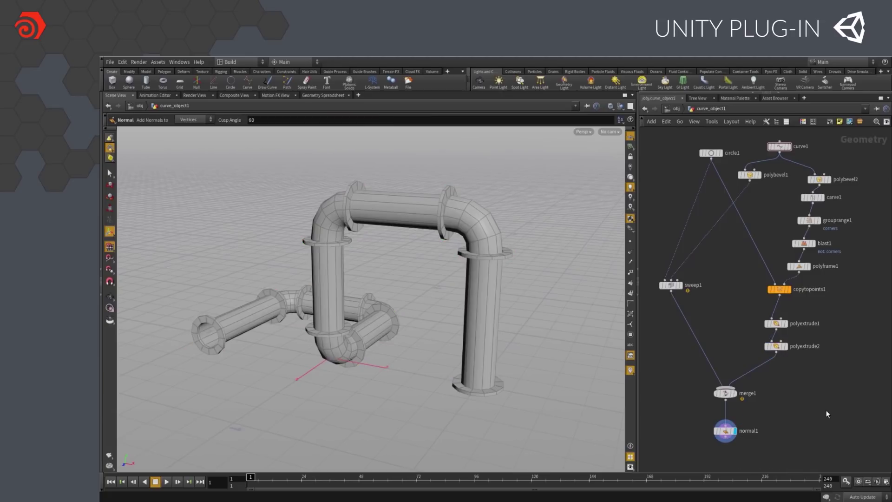
- Inspect the parameters of the circle1 and polyextrude2 nodes that shape the pipe and its flanges
{"action": "scroll", "coordinate": [822, 387], "scroll_direction": "down", "scroll_amount": 1}
{"action": "middle_click_drag", "start_coordinate": [821, 387], "coordinate": [789, 430]}
{"action": "key", "text": "p"}
{"action": "left_click", "coordinate": [688, 260]}
{"action": "middle_click_drag", "start_coordinate": [785, 166], "coordinate": [823, 259]}
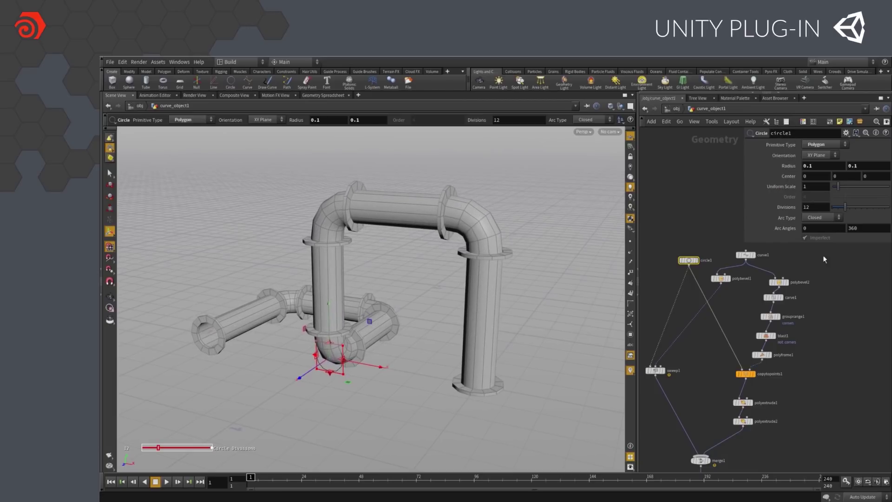
{"action": "left_click", "coordinate": [744, 421]}
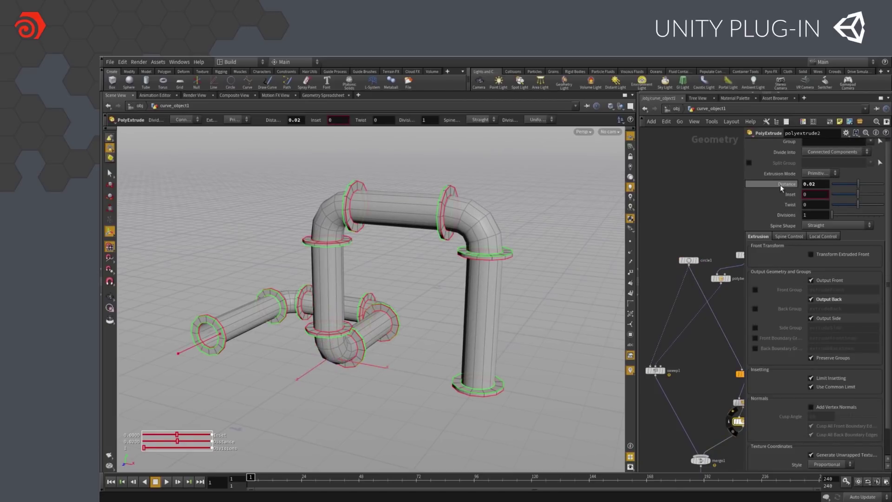
{"action": "middle_click_drag", "start_coordinate": [780, 195], "coordinate": [780, 202]}
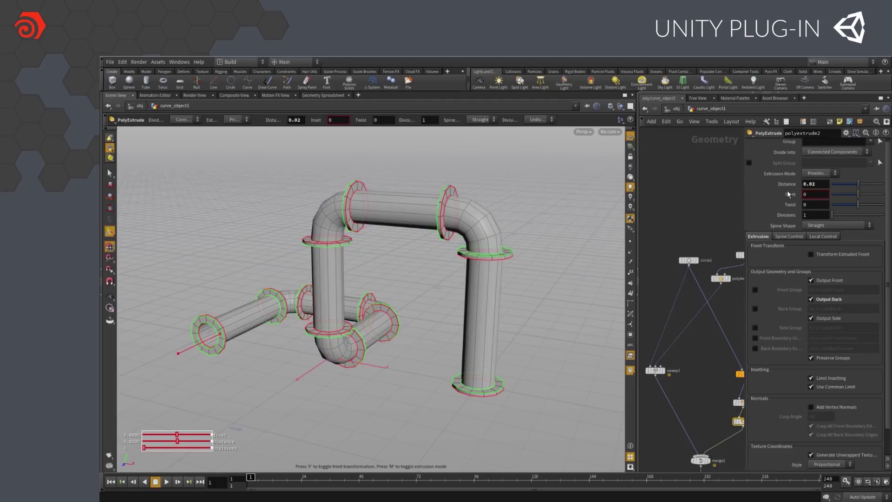
{"action": "key", "text": "p"}
- Select curve1 and check the editing handles on the points at both ends of the pipe
{"action": "left_click", "coordinate": [746, 254]}
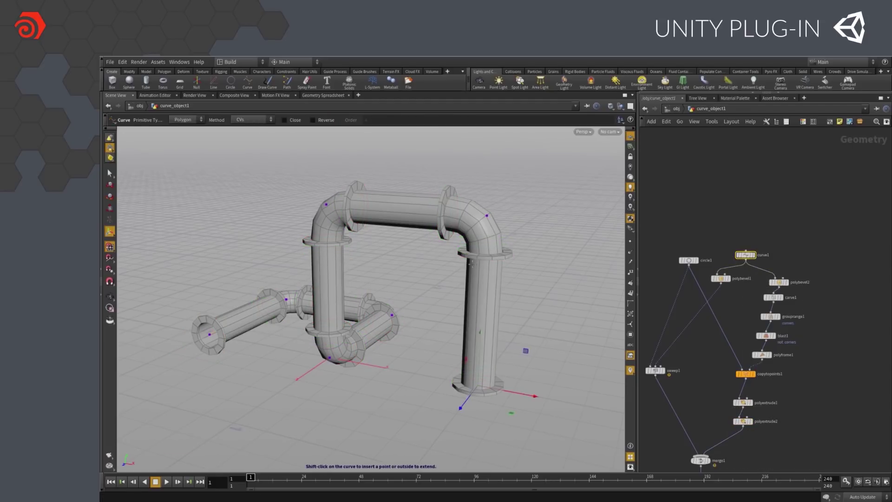
{"action": "mouse_move", "coordinate": [472, 384]}
{"action": "left_mouse_down"}
{"action": "mouse_move", "coordinate": [431, 382]}
{"action": "mouse_move", "coordinate": [479, 386]}
{"action": "left_mouse_up"}
{"action": "left_click", "coordinate": [210, 335]}
{"action": "left_click_drag", "start_coordinate": [248, 343], "coordinate": [215, 343]}
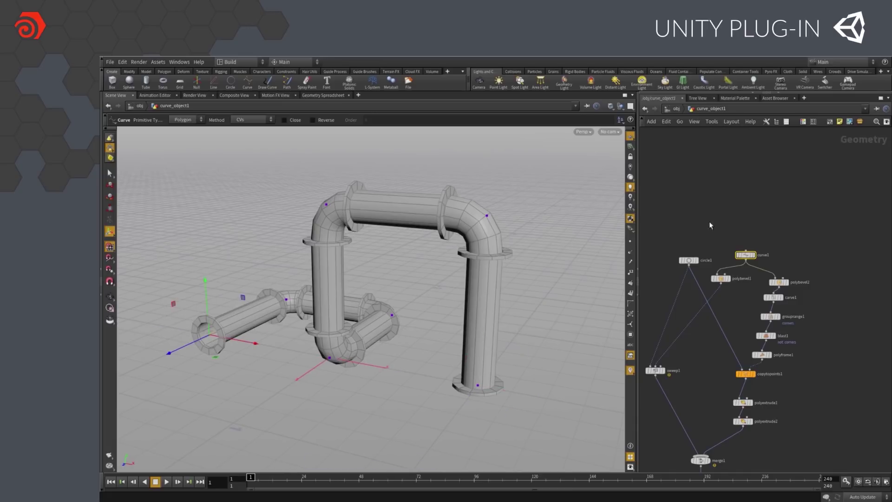
- Select all the pipe nodes, from circle1 and curve1 down to normal1, and start a new digital asset from them
{"action": "scroll", "coordinate": [753, 251], "scroll_direction": "down", "scroll_amount": 3}
{"action": "middle_click_drag", "start_coordinate": [762, 269], "coordinate": [823, 218]}
{"action": "scroll", "coordinate": [797, 242], "scroll_direction": "up", "scroll_amount": 3}
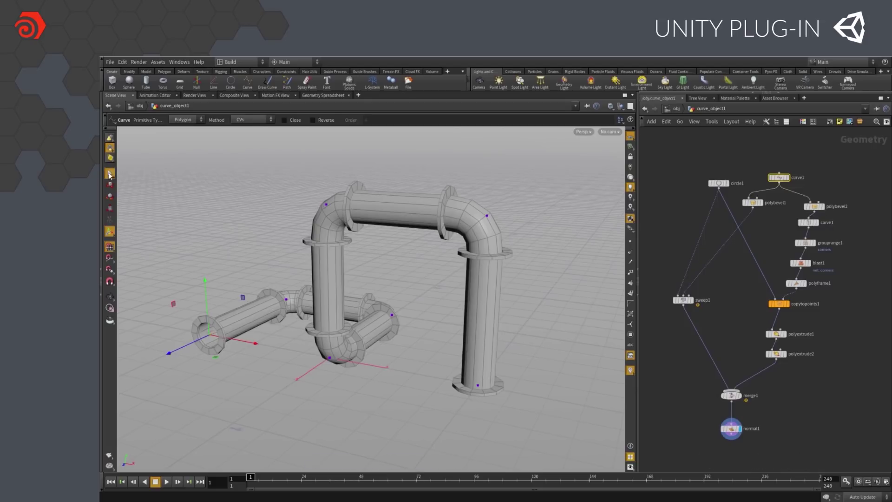
{"action": "left_click", "coordinate": [109, 174]}
{"action": "left_click_drag", "start_coordinate": [668, 145], "coordinate": [858, 463]}
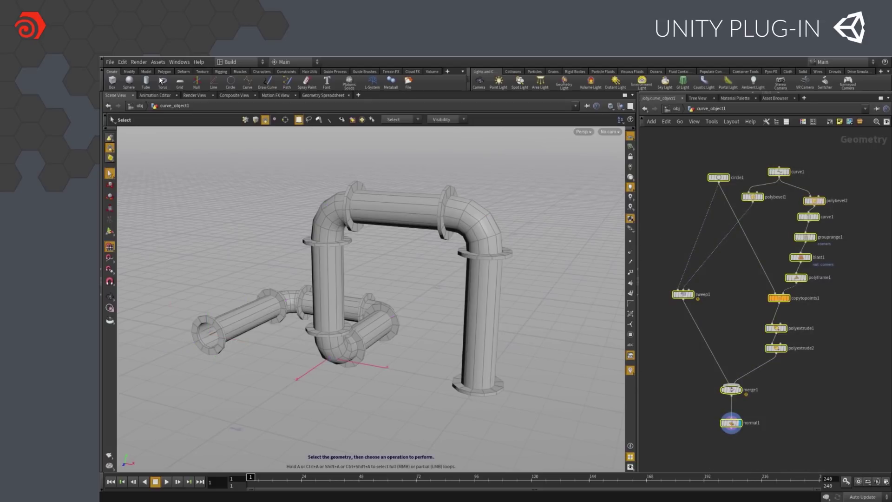
{"action": "left_click", "coordinate": [158, 61]}
{"action": "left_click", "coordinate": [186, 73]}
- Name the digital asset's operator pipes, set its library path to $HIP/pipes.hda and create it
{"action": "left_click_drag", "start_coordinate": [217, 168], "coordinate": [178, 168]}
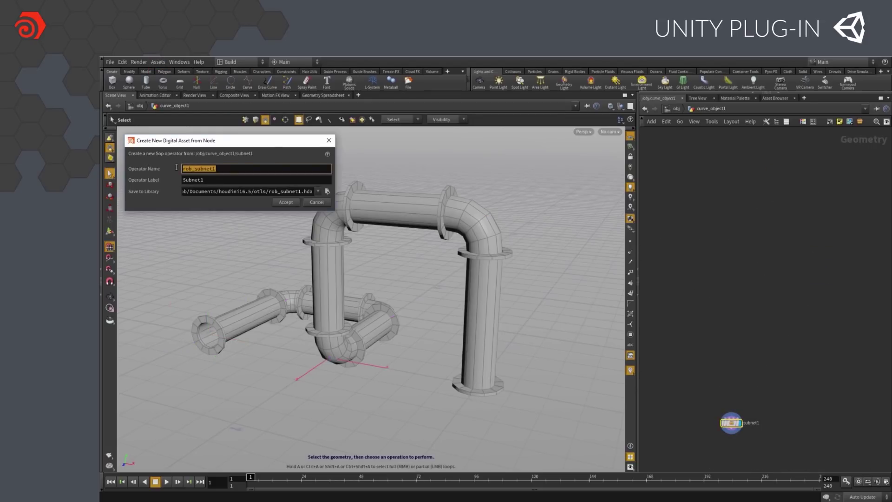
{"action": "type", "text": "pipes"}
{"action": "left_click_drag", "start_coordinate": [285, 191], "coordinate": [139, 191]}
{"action": "type", "text": "$HIP"}
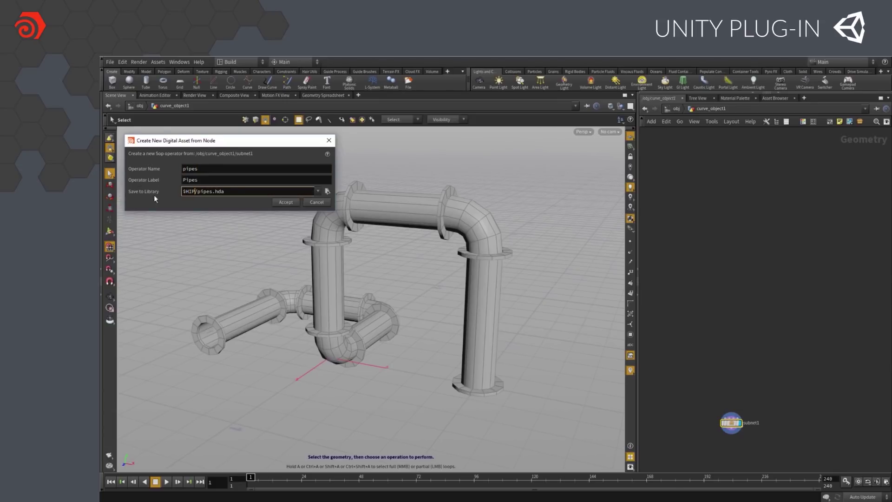
{"action": "left_click", "coordinate": [287, 201]}
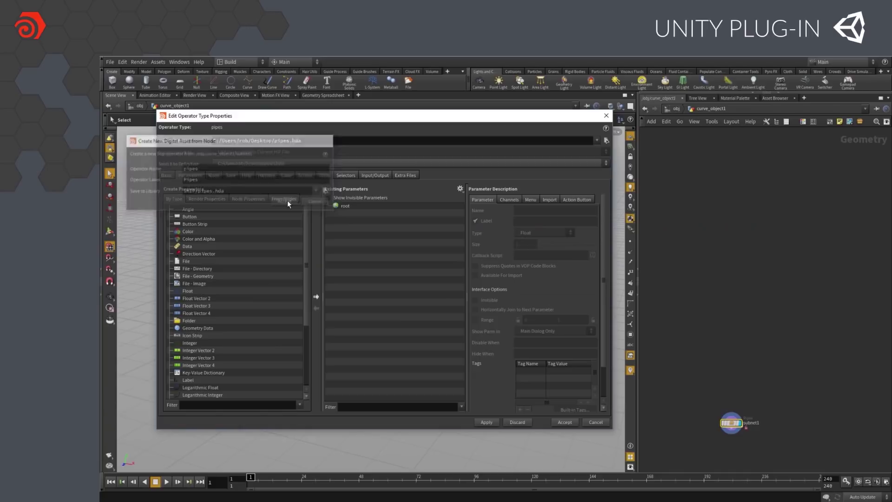
- Open subnet1's contents and promote circle1's Radius to the asset's parameter list
{"action": "double_click", "coordinate": [731, 423]}
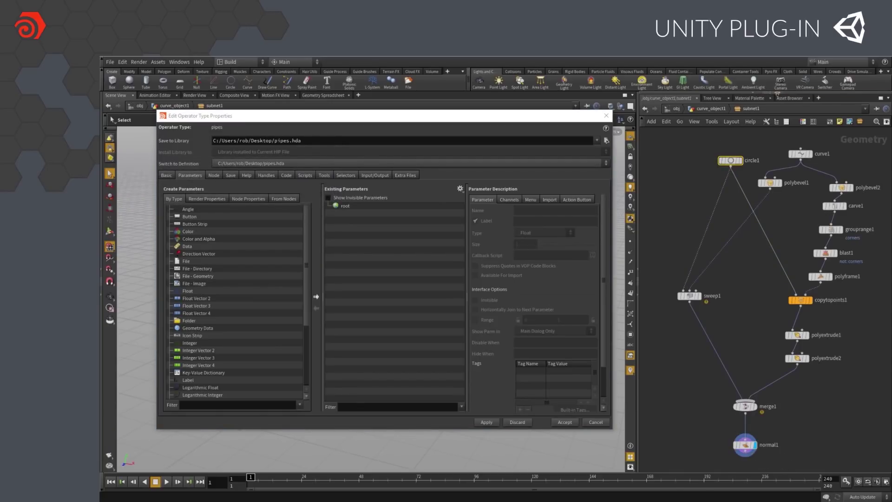
{"action": "key", "text": "ctrl+b"}
{"action": "left_click_drag", "start_coordinate": [684, 151], "coordinate": [349, 208]}
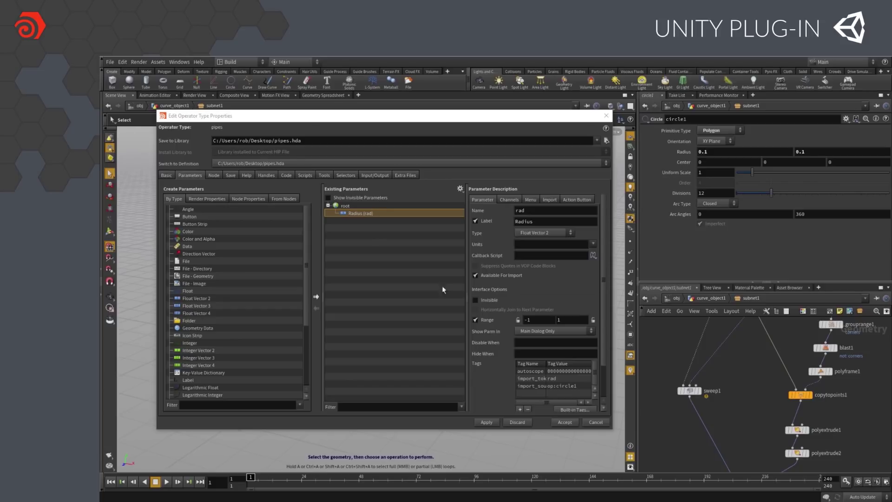
- Promote polyextrude1's Inset to the asset's parameter list and label it Flange Inset
{"action": "middle_click_drag", "start_coordinate": [767, 405], "coordinate": [737, 352]}
{"action": "left_click", "coordinate": [766, 399]}
{"action": "left_click", "coordinate": [768, 379]}
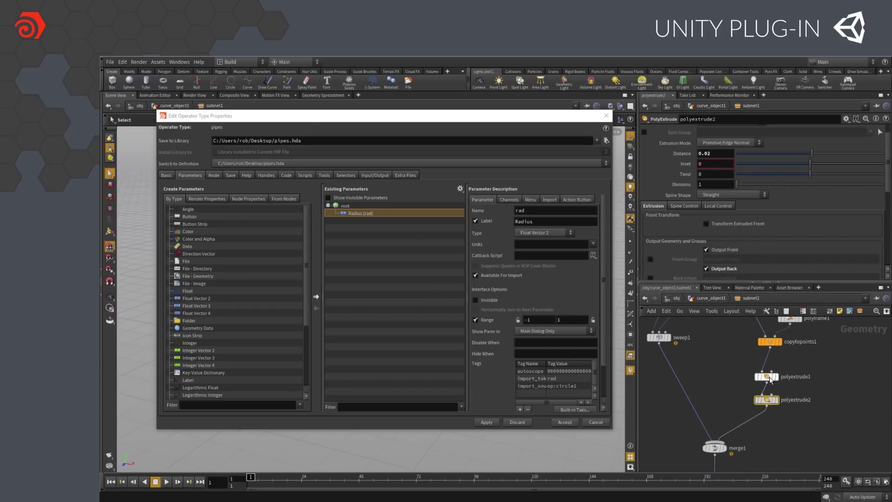
{"action": "left_click_drag", "start_coordinate": [683, 164], "coordinate": [352, 210]}
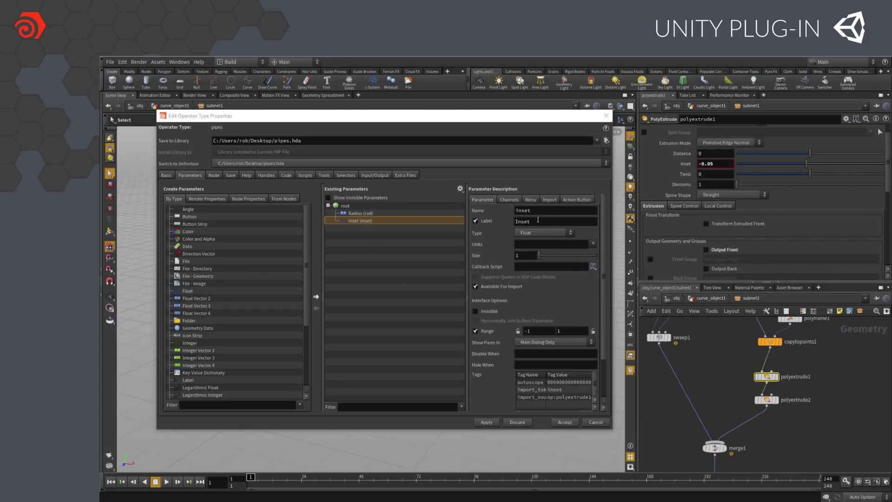
{"action": "left_click", "coordinate": [516, 222]}
{"action": "type", "text": "Flange"}
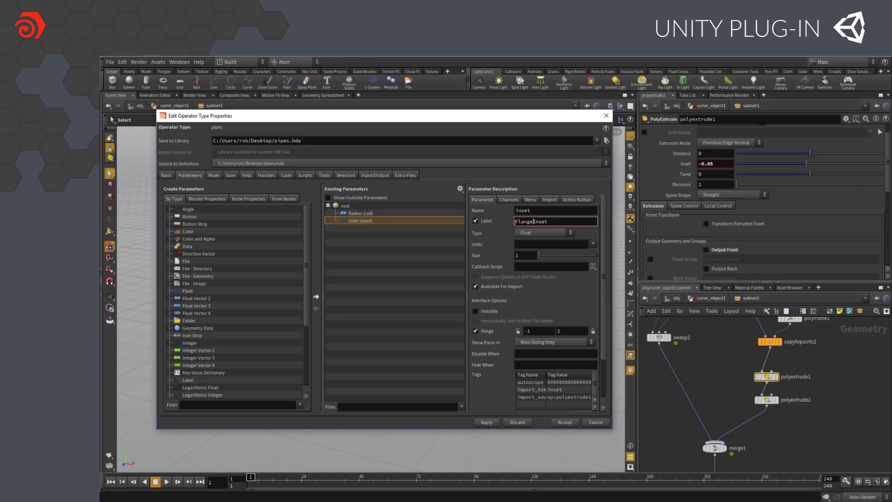
{"action": "key", "text": "Return"}
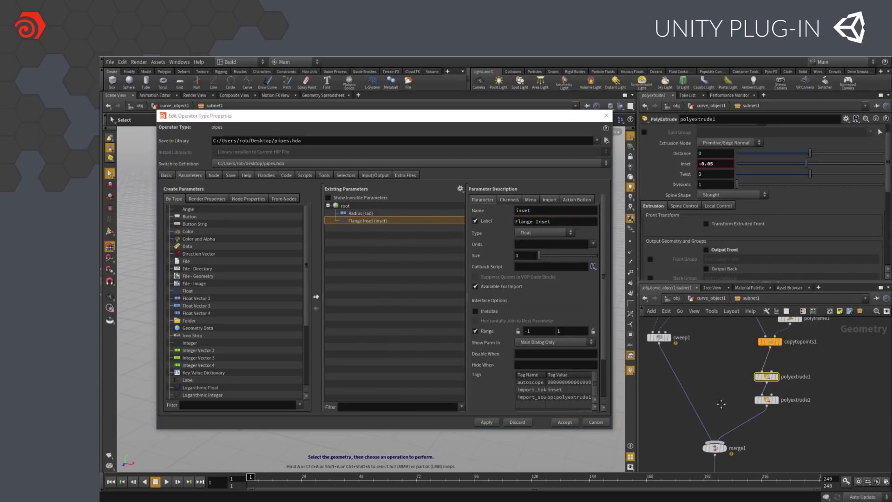
- Set curve1 inside subnet1 as the asset's editable node and accept the operator type properties
{"action": "middle_click_drag", "start_coordinate": [720, 406], "coordinate": [742, 346]}
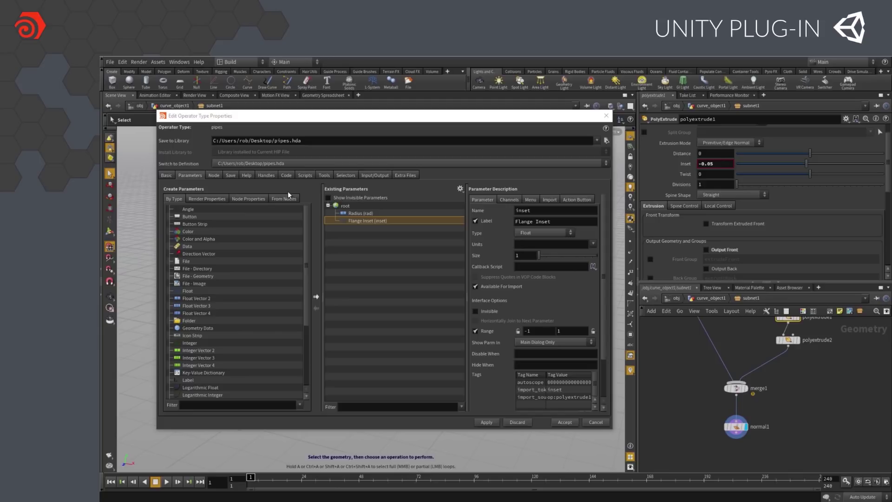
{"action": "left_click", "coordinate": [213, 175]}
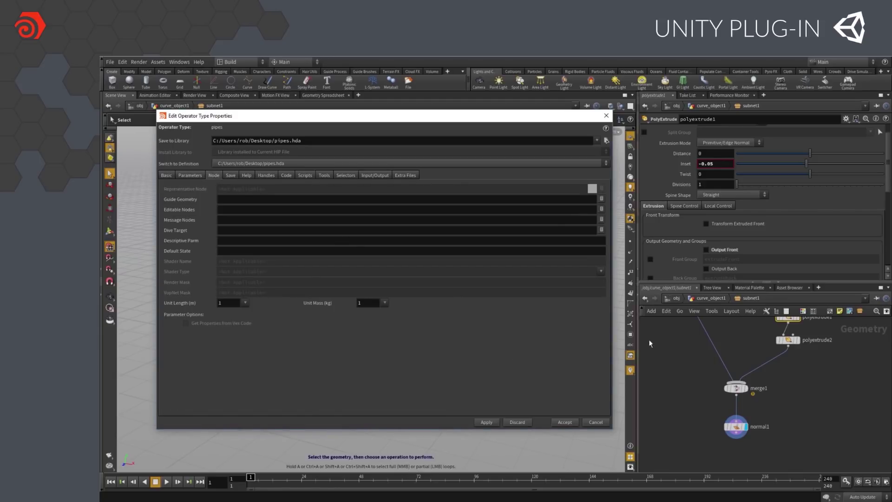
{"action": "left_click", "coordinate": [601, 209]}
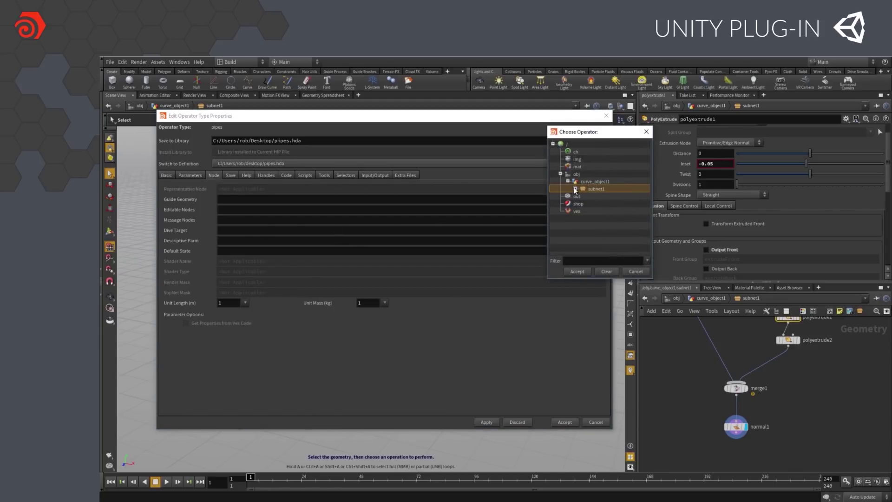
{"action": "left_click", "coordinate": [575, 188]}
{"action": "scroll", "coordinate": [613, 221], "scroll_direction": "down", "scroll_amount": 1}
{"action": "left_click", "coordinate": [614, 203]}
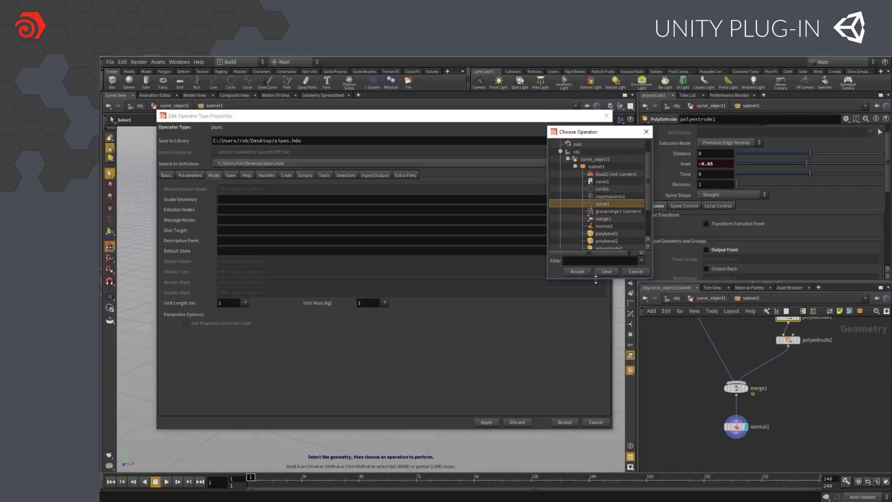
{"action": "left_click", "coordinate": [578, 271]}
{"action": "left_click", "coordinate": [564, 421]}
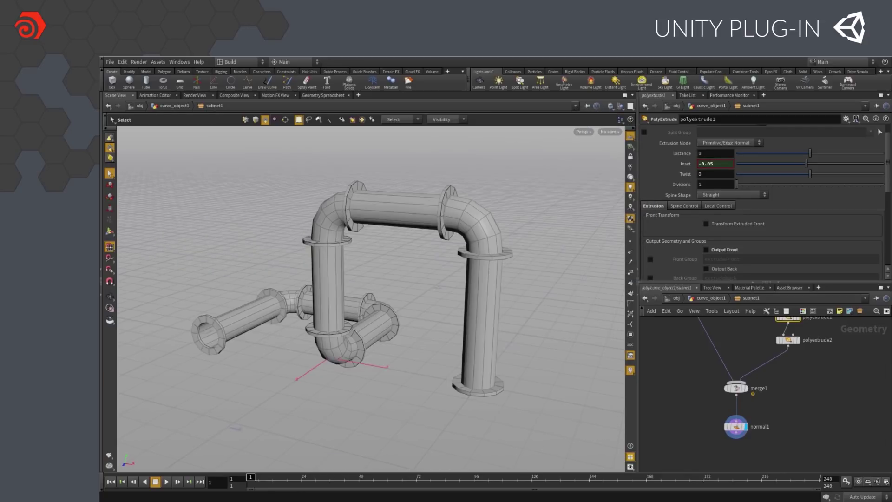
- Return to the curve_object1 level and test the Pipes asset's Flange Inset parameter
{"action": "left_click", "coordinate": [711, 299]}
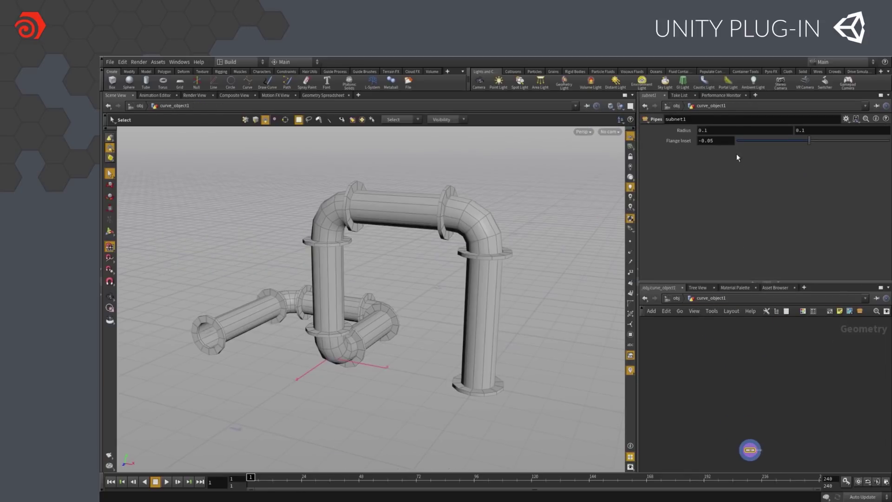
{"action": "mouse_move", "coordinate": [811, 146]}
{"action": "left_mouse_down"}
{"action": "mouse_move", "coordinate": [790, 139]}
{"action": "mouse_move", "coordinate": [810, 139]}
{"action": "left_mouse_up"}
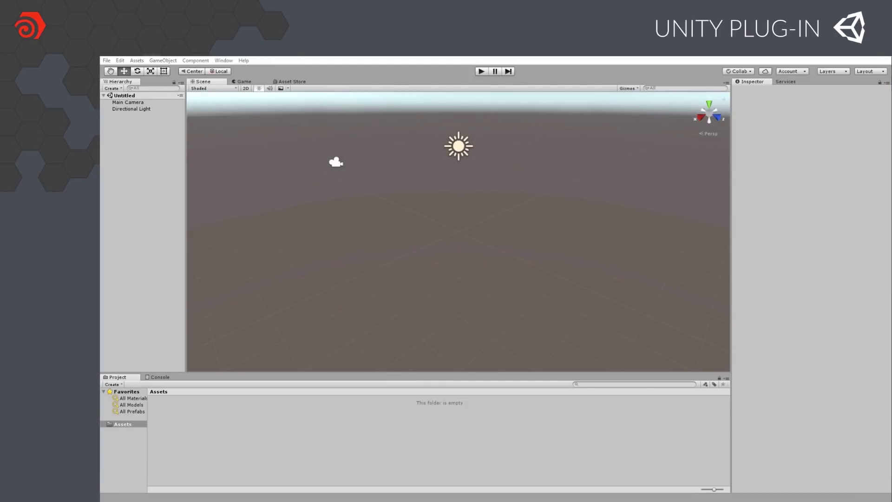
- Switch to Unity and import the custom package HoudiniEngineUnity_v2_beta from the Houdini 16.5.439 engine/unity folder
{"action": "left_click", "coordinate": [106, 60]}
{"action": "mouse_move", "coordinate": [137, 61]}
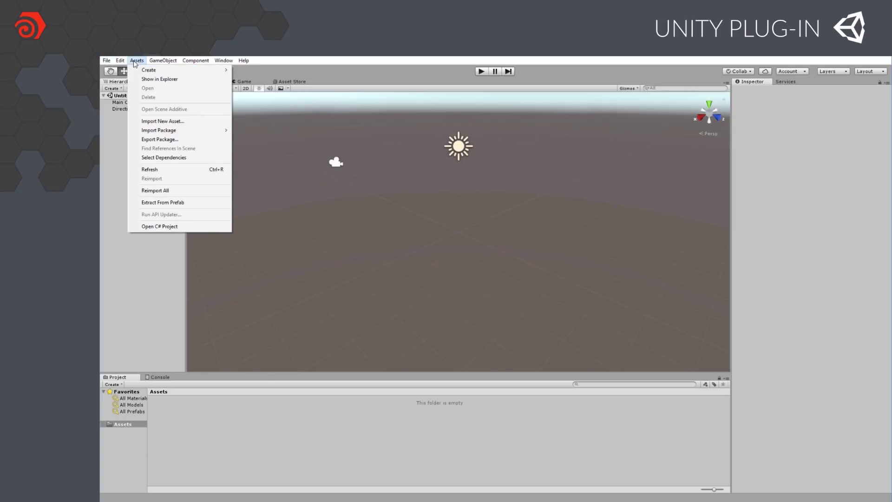
{"action": "mouse_move", "coordinate": [166, 133]}
{"action": "left_click", "coordinate": [261, 130]}
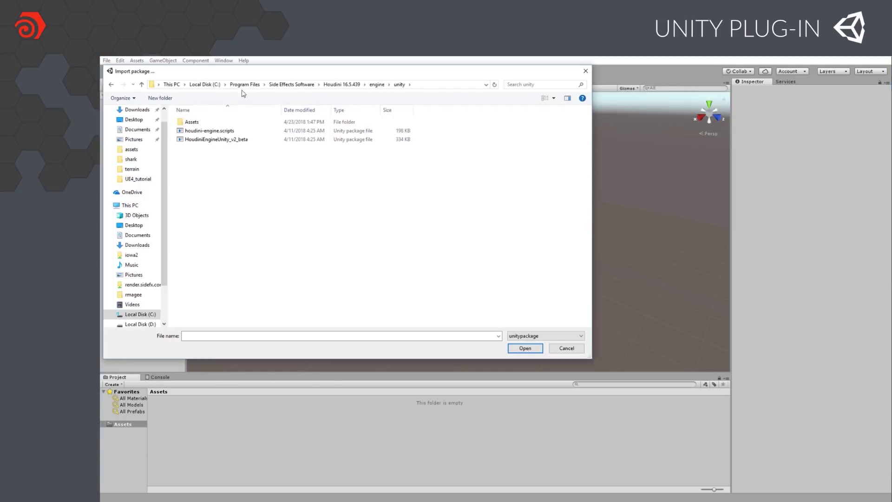
{"action": "left_click", "coordinate": [216, 139]}
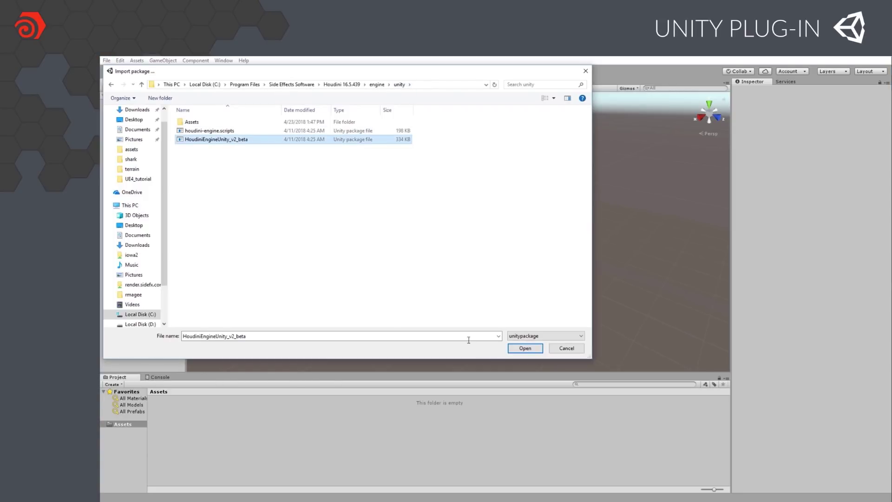
{"action": "left_click", "coordinate": [522, 349]}
{"action": "left_click", "coordinate": [327, 361]}
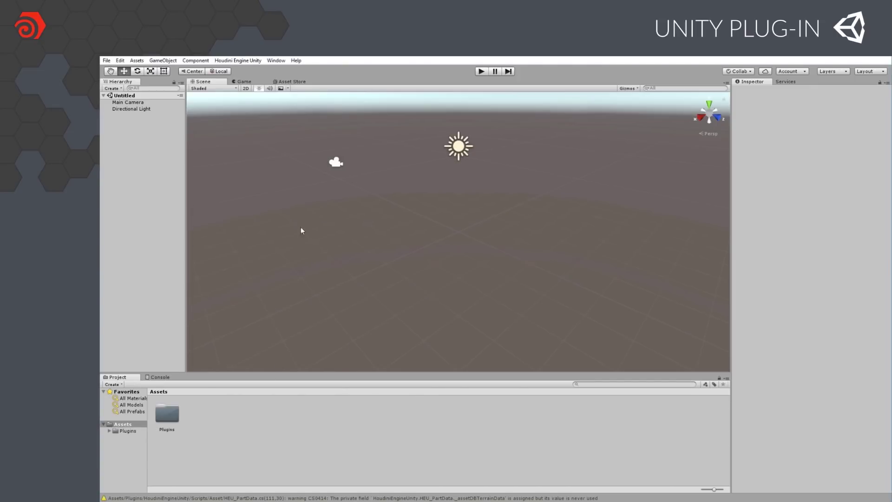
- Load the pipes Houdini digital asset from the pipes folder on the Desktop into the scene
{"action": "left_click", "coordinate": [228, 61]}
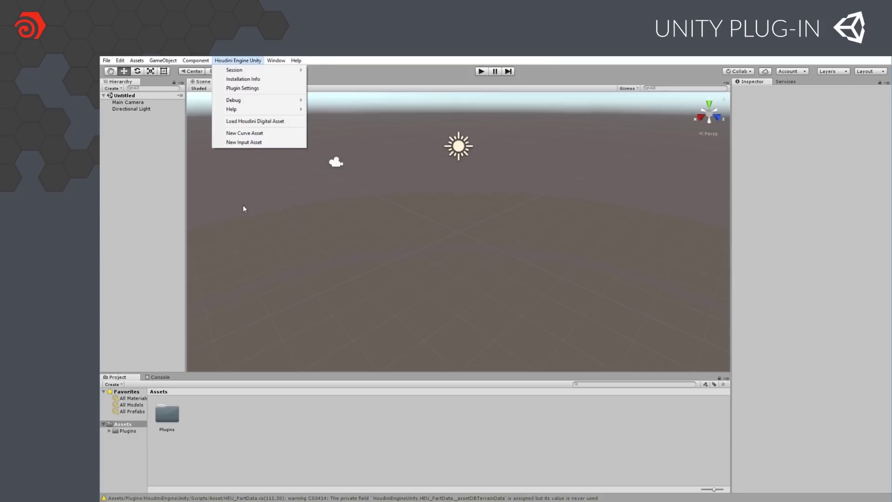
{"action": "left_click", "coordinate": [254, 121]}
{"action": "left_click", "coordinate": [286, 150]}
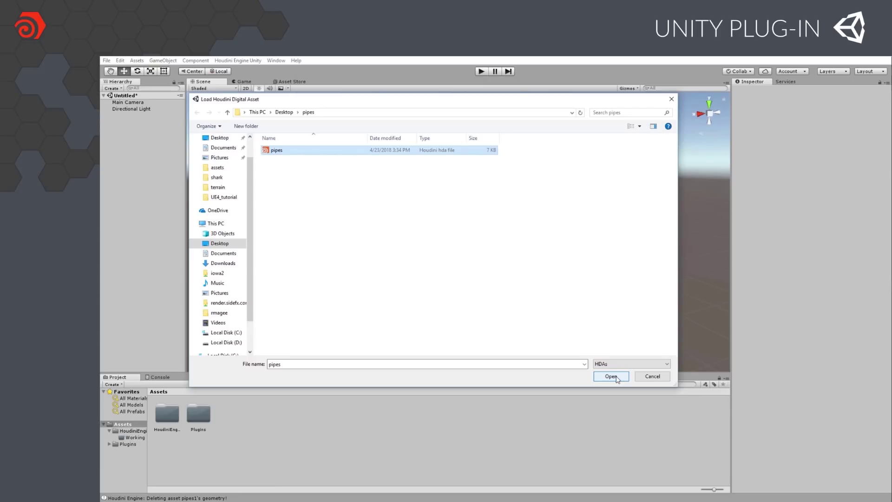
{"action": "left_click", "coordinate": [617, 378]}
{"action": "left_click_drag", "start_coordinate": [421, 287], "coordinate": [443, 283], "text": "alt"}
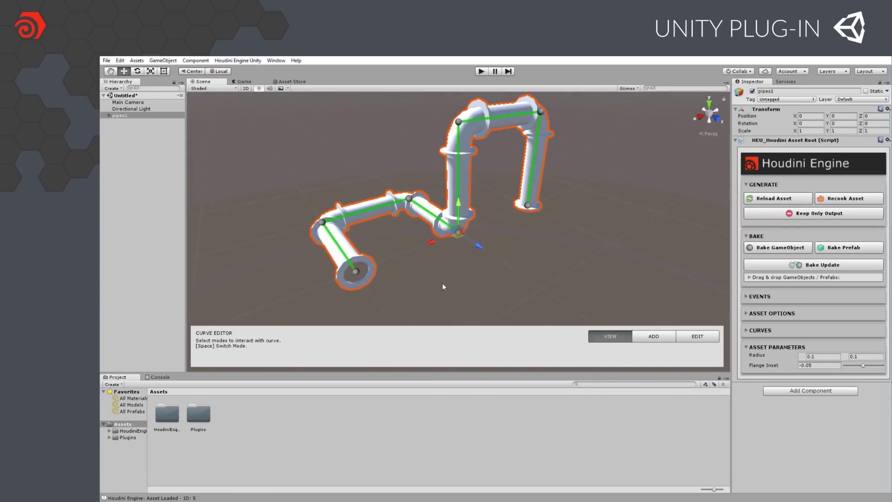
- Edit the pipes1 curve by moving its low middle point and the open end point on the far side
{"action": "left_click", "coordinate": [684, 339]}
{"action": "left_click", "coordinate": [459, 231]}
{"action": "mouse_move", "coordinate": [475, 244]}
{"action": "left_mouse_down"}
{"action": "mouse_move", "coordinate": [449, 232]}
{"action": "mouse_move", "coordinate": [484, 254]}
{"action": "left_mouse_up"}
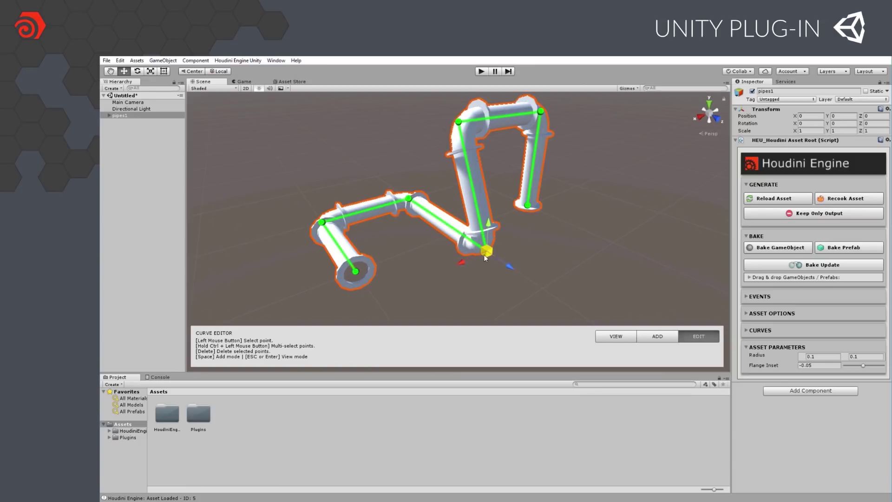
{"action": "left_click", "coordinate": [528, 205]}
{"action": "left_click_drag", "start_coordinate": [528, 205], "coordinate": [568, 190]}
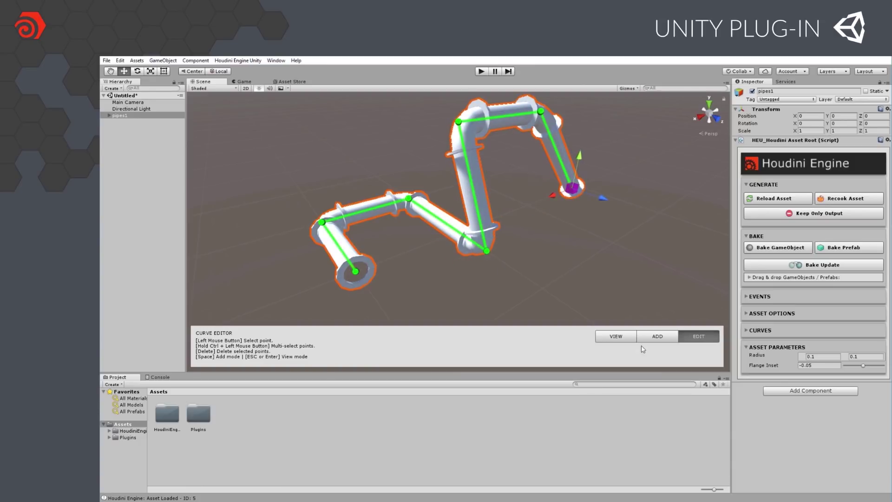
- Add two points to the end of the pipe curve and return the curve editor to View mode
{"action": "key", "text": "space"}
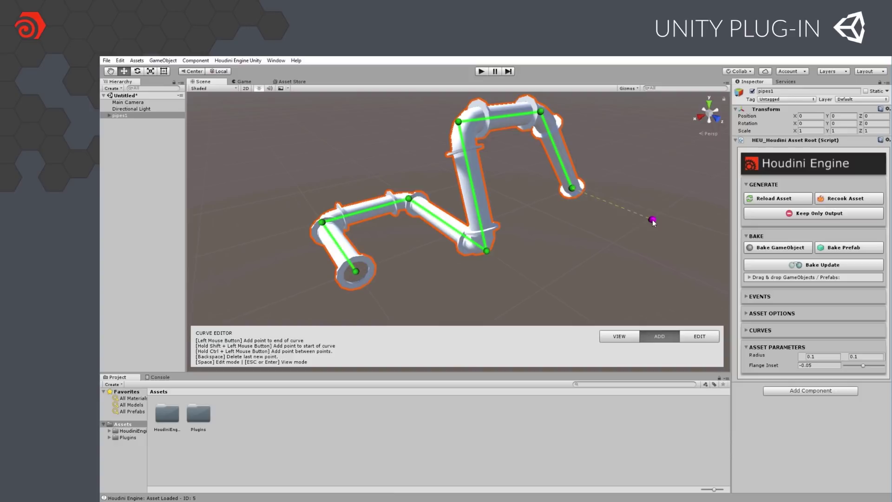
{"action": "left_click", "coordinate": [653, 219]}
{"action": "key", "text": "space"}
{"action": "key", "text": "space"}
{"action": "left_click", "coordinate": [587, 255]}
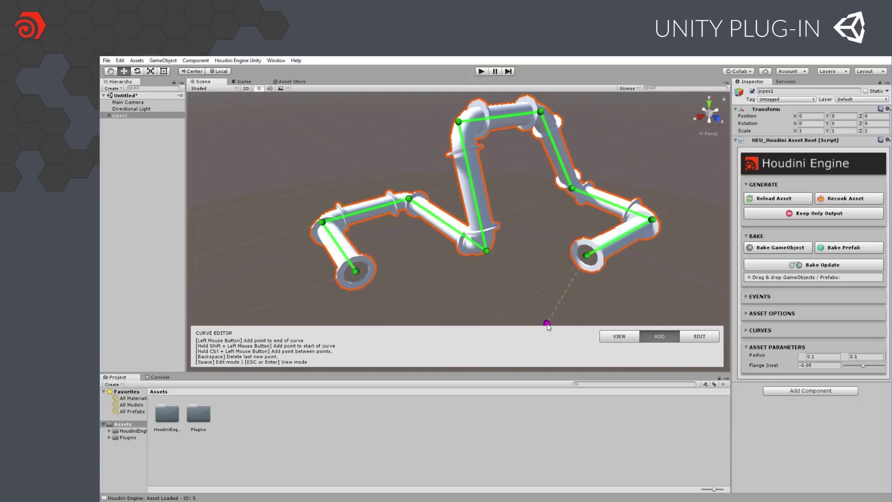
{"action": "key", "text": "Escape"}
{"action": "left_click_drag", "start_coordinate": [483, 292], "coordinate": [688, 292], "text": "alt"}
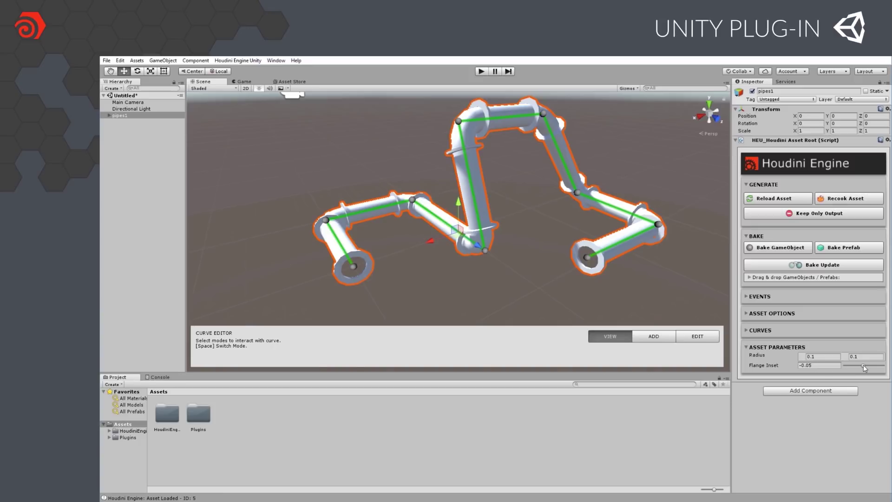
- Set both Radius values of the pipes asset to 0.15
{"action": "left_click_drag", "start_coordinate": [864, 364], "coordinate": [863, 366]}
{"action": "left_click", "coordinate": [821, 358]}
{"action": "type", "text": ".15"}
{"action": "key", "text": "Return"}
{"action": "left_click", "coordinate": [861, 357]}
{"action": "type", "text": ".1"}
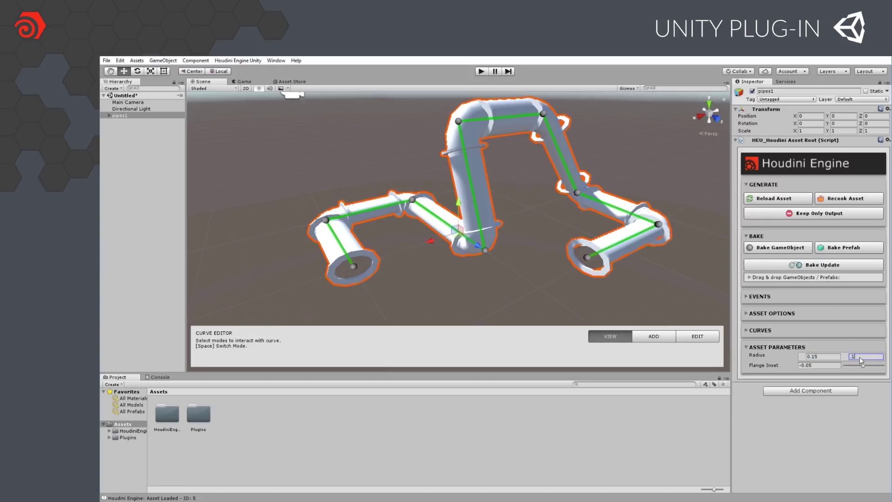
{"action": "type", "text": "5"}
{"action": "key", "text": "Return"}
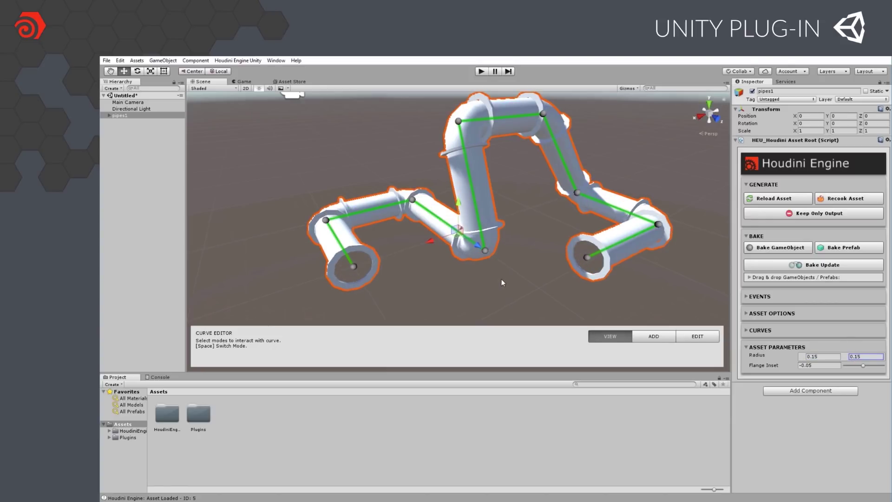
{"action": "left_click_drag", "start_coordinate": [501, 279], "coordinate": [464, 293], "text": "alt"}
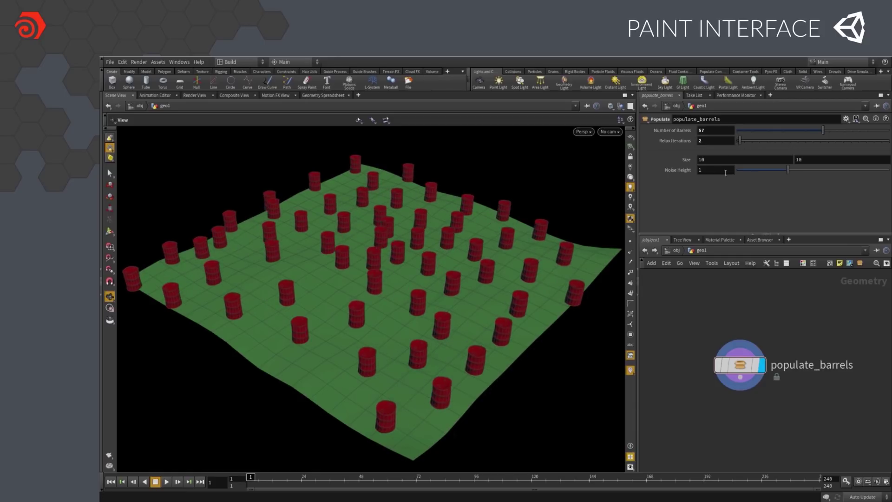
- In Houdini, set the populate_barrels asset's Noise Height to about 1.98 and enter its network
{"action": "mouse_move", "coordinate": [788, 169]}
{"action": "left_mouse_down"}
{"action": "mouse_move", "coordinate": [869, 170]}
{"action": "mouse_move", "coordinate": [830, 169]}
{"action": "mouse_move", "coordinate": [839, 171]}
{"action": "left_mouse_up"}
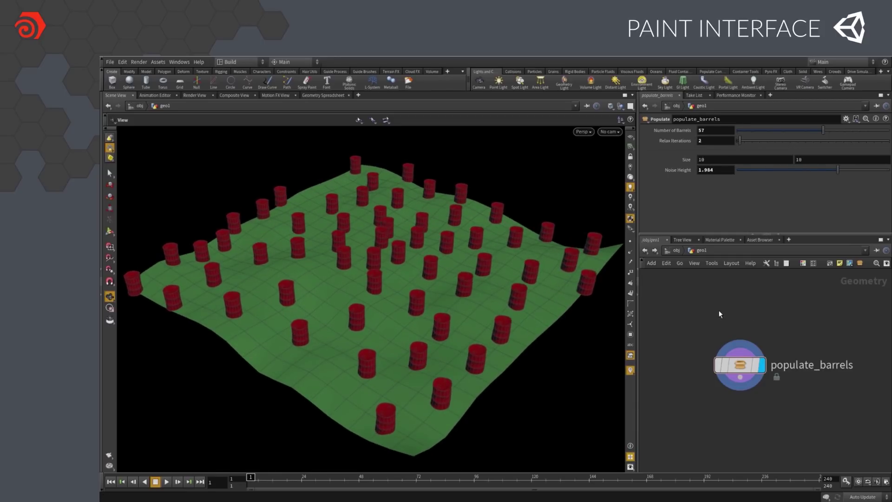
{"action": "double_click", "coordinate": [743, 365]}
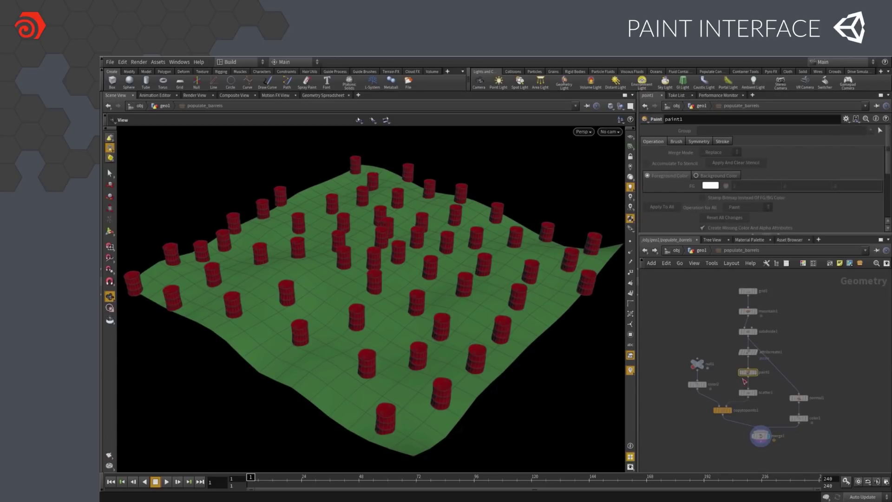
- Set paint1 as the Populate asset's editable node in its operator type properties, then unlock and save the definition
{"action": "left_click", "coordinate": [158, 62]}
{"action": "mouse_move", "coordinate": [204, 110]}
{"action": "left_click", "coordinate": [274, 113]}
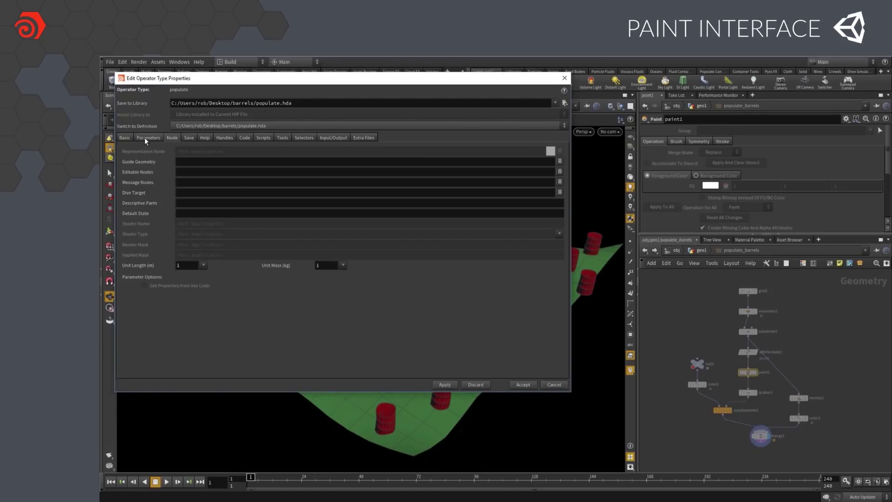
{"action": "left_click", "coordinate": [559, 172]}
{"action": "left_click", "coordinate": [527, 142]}
{"action": "left_click", "coordinate": [535, 149]}
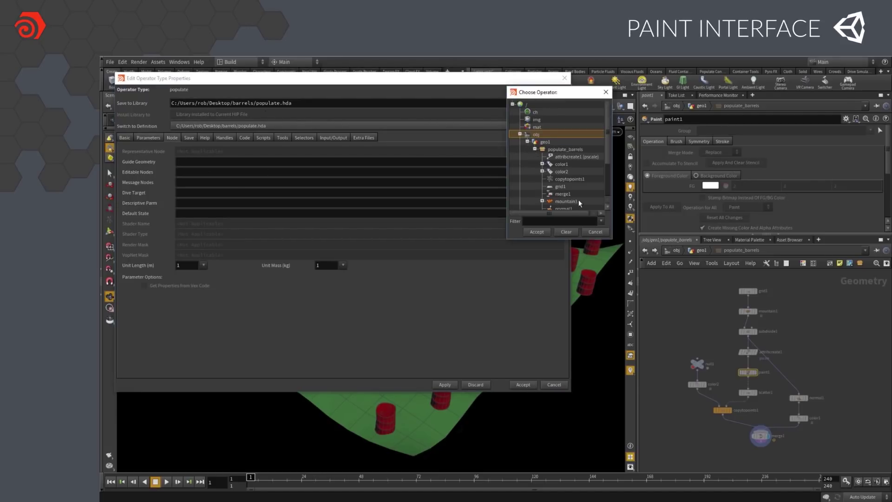
{"action": "scroll", "coordinate": [572, 185], "scroll_direction": "down", "scroll_amount": 3}
{"action": "left_click", "coordinate": [562, 168]}
{"action": "left_click", "coordinate": [537, 232]}
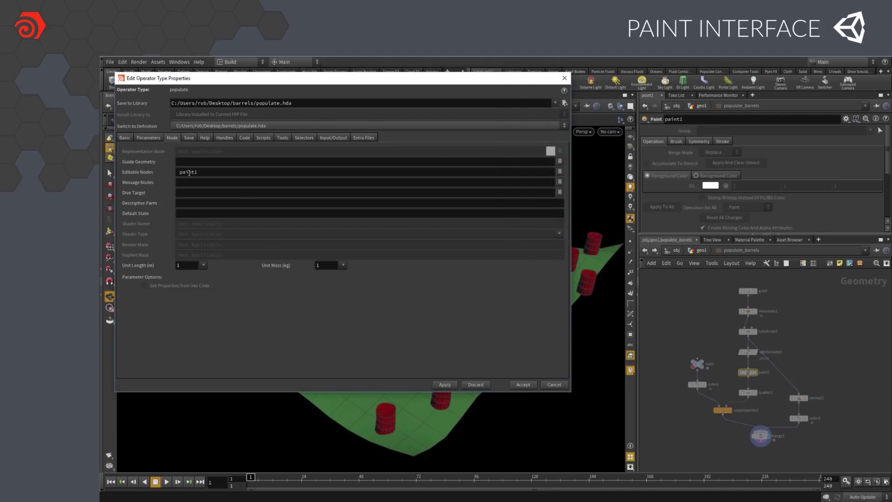
{"action": "left_click", "coordinate": [523, 385]}
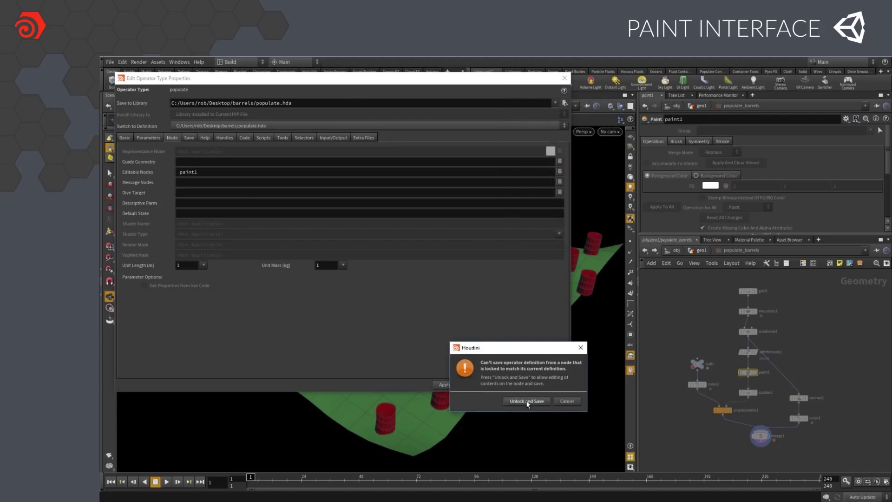
{"action": "left_click", "coordinate": [527, 401]}
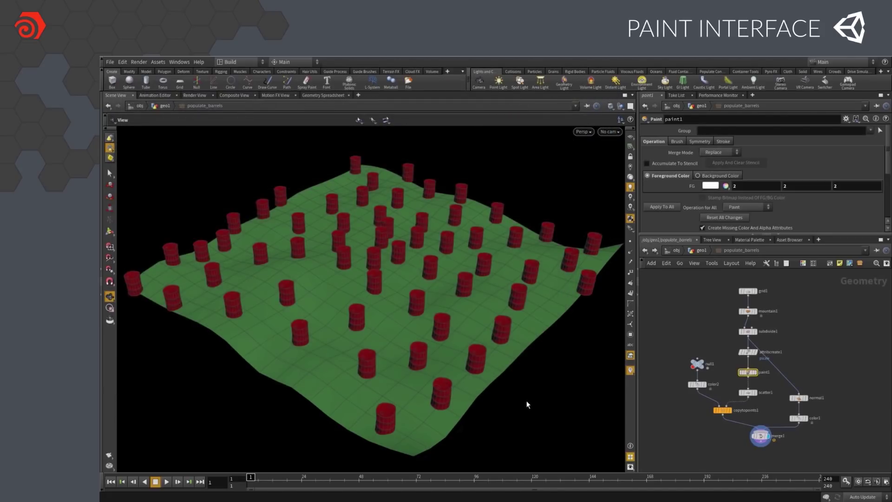
- Lock the Populate asset to its definition, saving the pending changes
{"action": "left_click", "coordinate": [158, 62]}
{"action": "mouse_move", "coordinate": [233, 96]}
{"action": "left_click", "coordinate": [264, 96]}
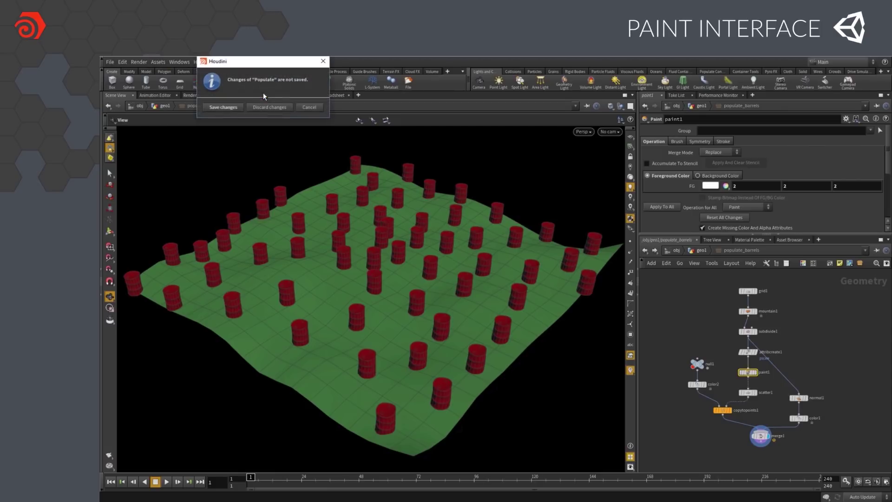
{"action": "left_click", "coordinate": [223, 107]}
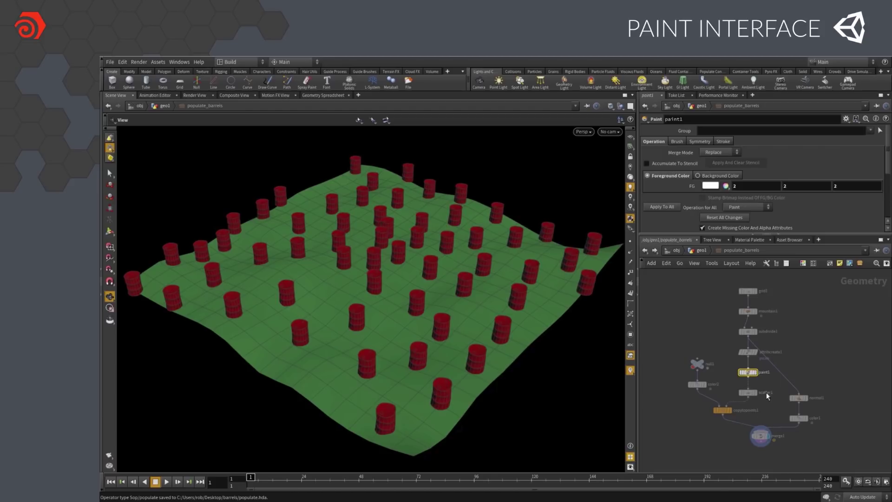
- Test the locked asset by painting larger barrels across the terrain with paint1, and raise Number of Barrels at the geo1 level
{"action": "mouse_move", "coordinate": [749, 374]}
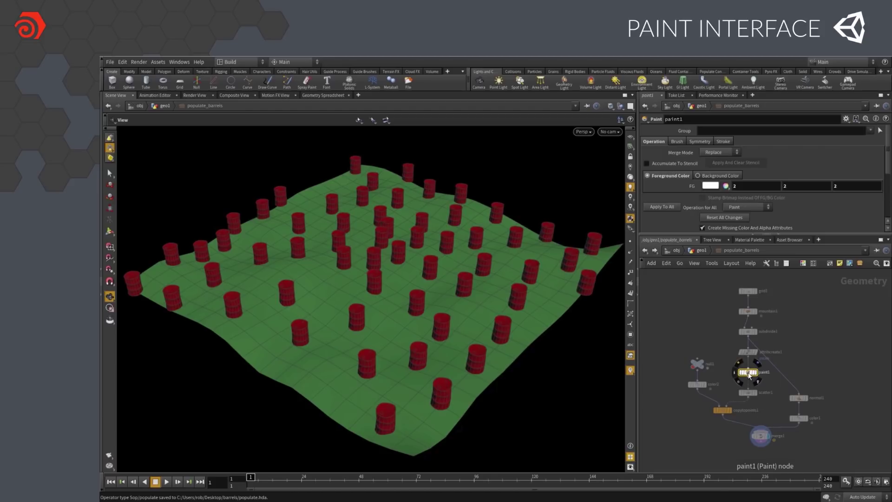
{"action": "left_click", "coordinate": [111, 237]}
{"action": "mouse_move", "coordinate": [375, 282]}
{"action": "left_mouse_down"}
{"action": "mouse_move", "coordinate": [476, 304]}
{"action": "mouse_move", "coordinate": [428, 221]}
{"action": "mouse_move", "coordinate": [357, 163]}
{"action": "mouse_move", "coordinate": [291, 295]}
{"action": "mouse_move", "coordinate": [184, 284]}
{"action": "mouse_move", "coordinate": [248, 321]}
{"action": "left_mouse_up"}
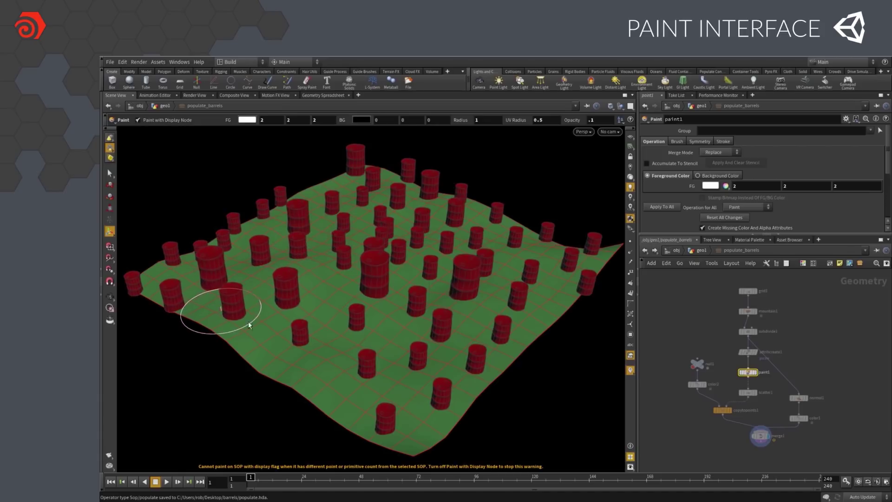
{"action": "key", "text": "u"}
{"action": "left_click_drag", "start_coordinate": [821, 130], "coordinate": [842, 133]}
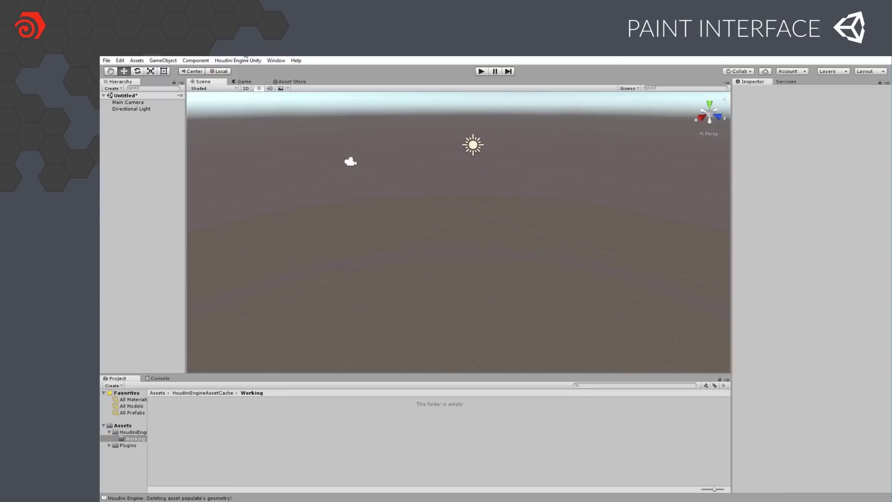
- Switch to Unity and load the populate Houdini digital asset into the scene
{"action": "left_click", "coordinate": [238, 60]}
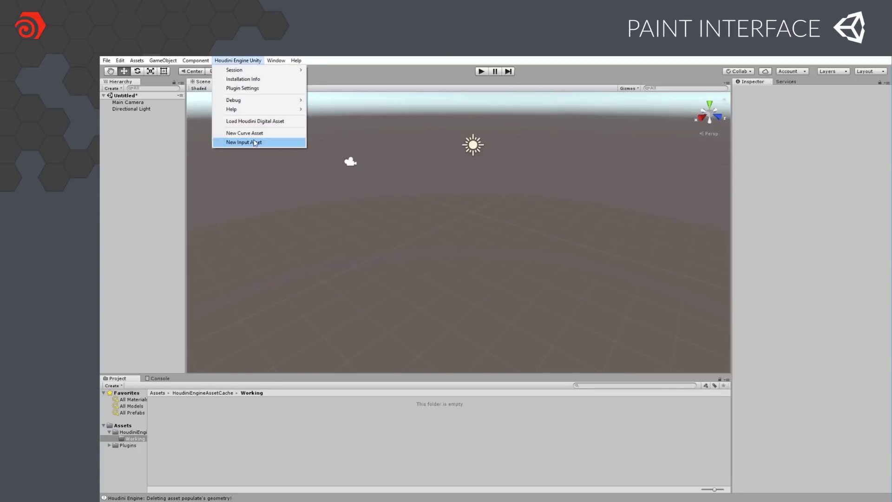
{"action": "left_click", "coordinate": [254, 121]}
{"action": "left_click", "coordinate": [212, 149]}
{"action": "left_click", "coordinate": [514, 347]}
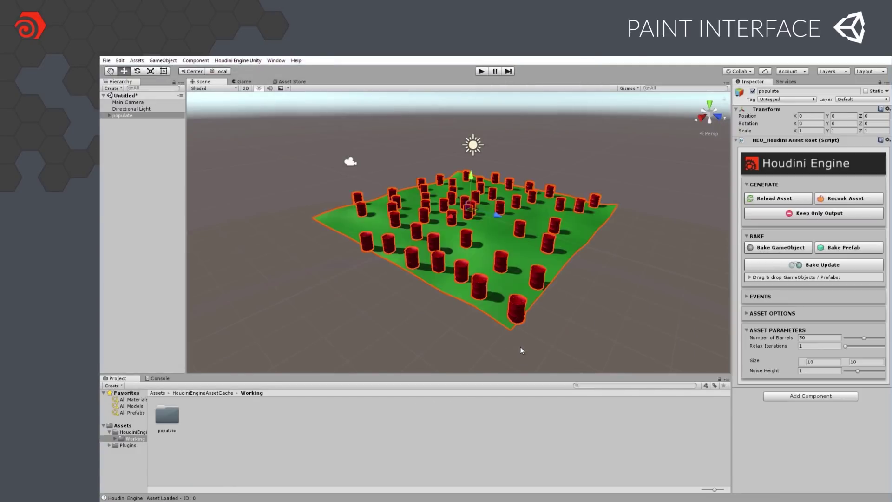
- Set the populate asset's Number of Barrels to 59 and Relax Iterations to 0
{"action": "left_click_drag", "start_coordinate": [557, 309], "coordinate": [556, 313], "text": "alt"}
{"action": "scroll", "coordinate": [556, 314], "scroll_direction": "up", "scroll_amount": 3, "text": "alt"}
{"action": "key", "text": "w"}
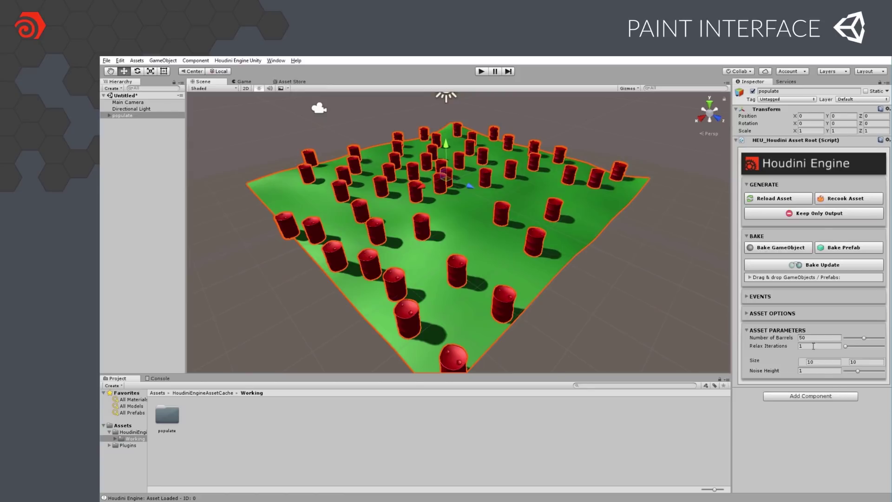
{"action": "left_click_drag", "start_coordinate": [864, 339], "coordinate": [844, 348]}
- Set the populate asset's Size to 15 by 15, Number of Barrels to 88 and Relax Iterations to 4
{"action": "left_click", "coordinate": [806, 362]}
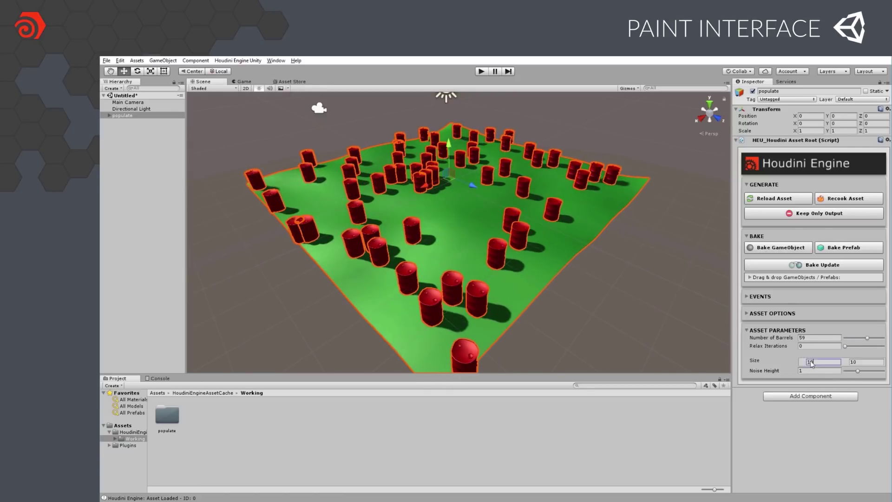
{"action": "type", "text": "15"}
{"action": "left_click", "coordinate": [851, 362]}
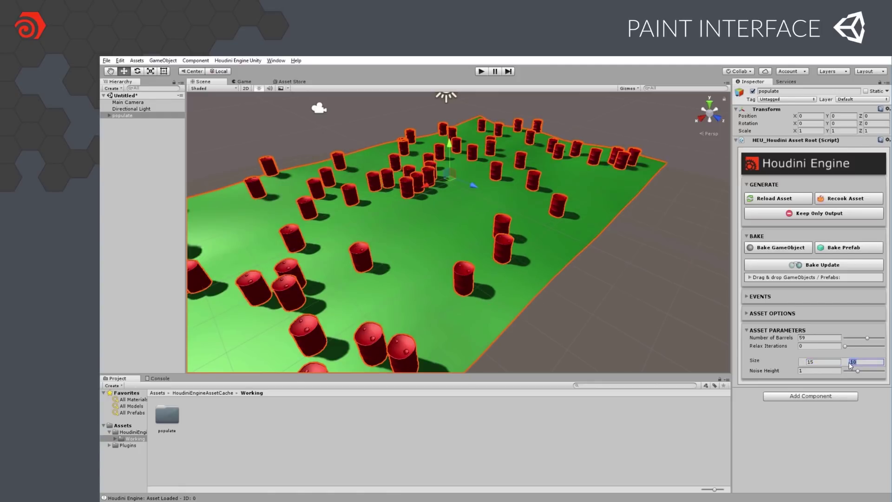
{"action": "type", "text": "15"}
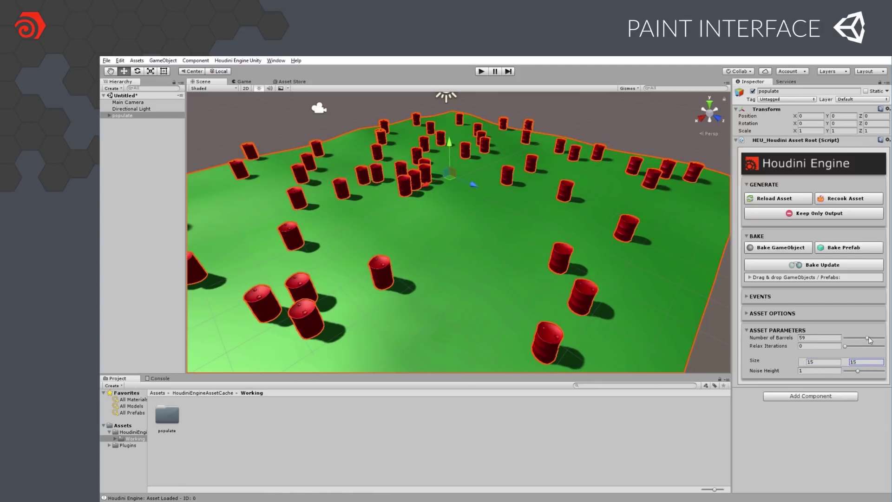
{"action": "left_click_drag", "start_coordinate": [871, 340], "coordinate": [847, 347]}
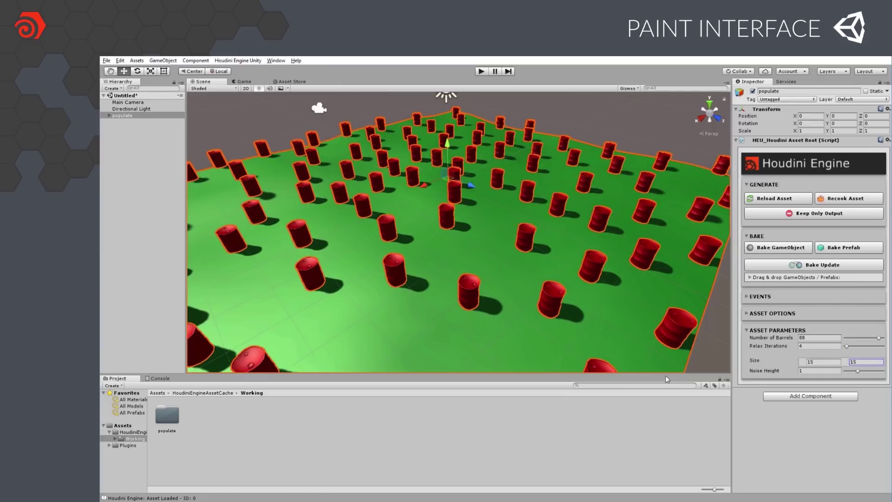
- Enable Editable Node Tools in the populate asset's options and switch the tools to Paint mode
{"action": "left_click", "coordinate": [747, 314]}
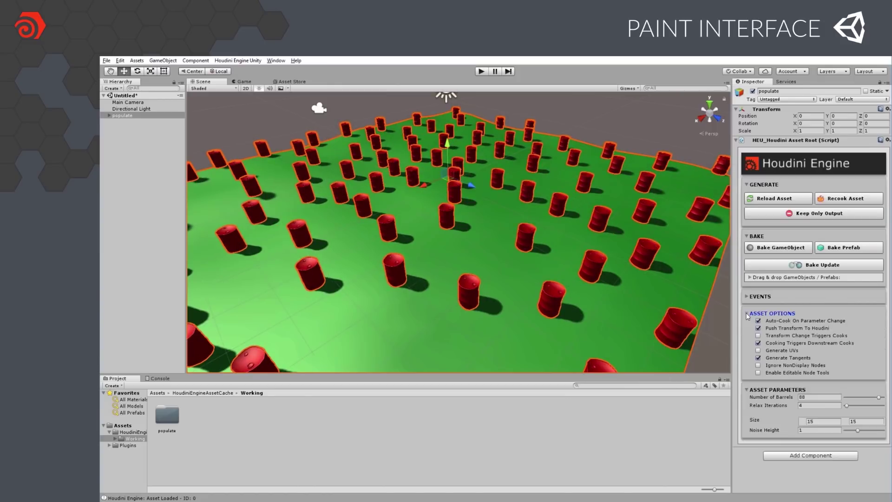
{"action": "left_click", "coordinate": [758, 373]}
{"action": "left_click", "coordinate": [597, 310]}
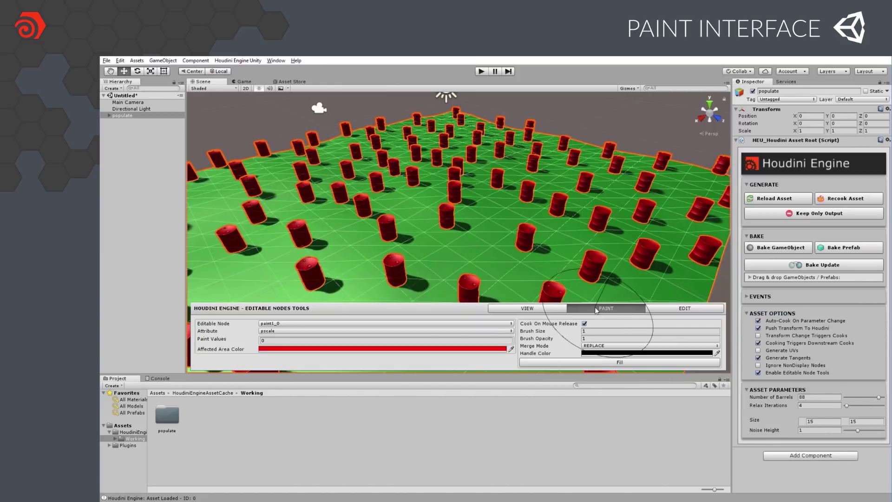
- Set the pscale paint value to 2 and the brush opacity to 0.1
{"action": "left_click", "coordinate": [262, 341]}
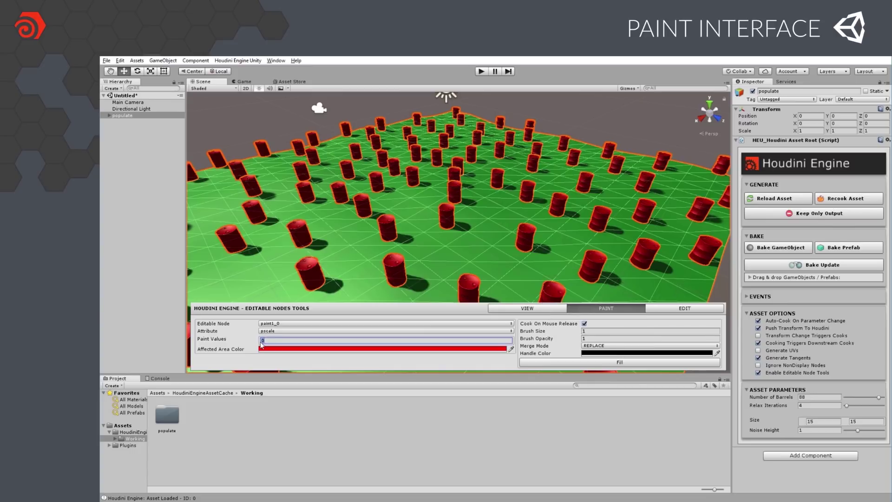
{"action": "key", "text": "Return"}
{"action": "left_click", "coordinate": [260, 341]}
{"action": "left_click", "coordinate": [582, 339]}
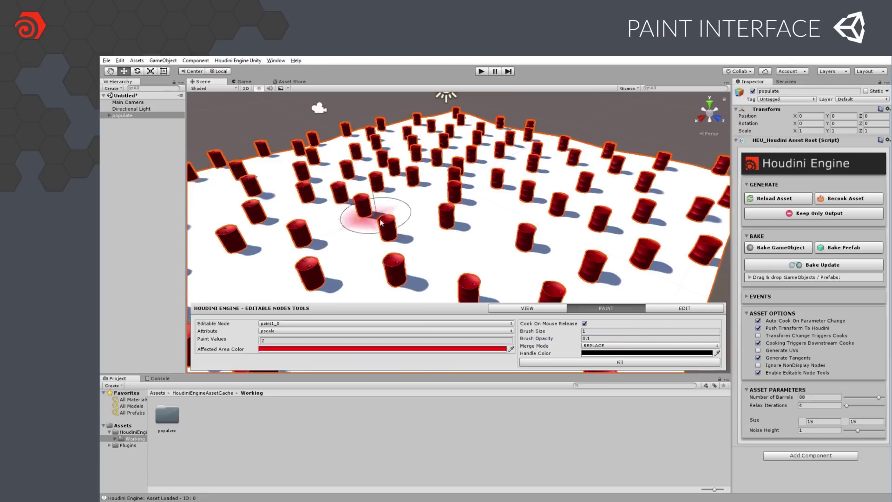
- Paint pscale strokes over several areas of the terrain to enlarge the barrels there
{"action": "left_click_drag", "start_coordinate": [370, 228], "coordinate": [366, 230]}
{"action": "left_click_drag", "start_coordinate": [459, 199], "coordinate": [430, 201]}
{"action": "mouse_move", "coordinate": [590, 214]}
{"action": "left_mouse_down"}
{"action": "mouse_move", "coordinate": [597, 251]}
{"action": "mouse_move", "coordinate": [584, 253]}
{"action": "left_mouse_up"}
{"action": "left_click_drag", "start_coordinate": [662, 211], "coordinate": [636, 211]}
{"action": "mouse_move", "coordinate": [581, 140]}
{"action": "left_mouse_down"}
{"action": "mouse_move", "coordinate": [548, 149]}
{"action": "mouse_move", "coordinate": [530, 139]}
{"action": "left_mouse_up"}
{"action": "left_click_drag", "start_coordinate": [401, 141], "coordinate": [275, 168]}
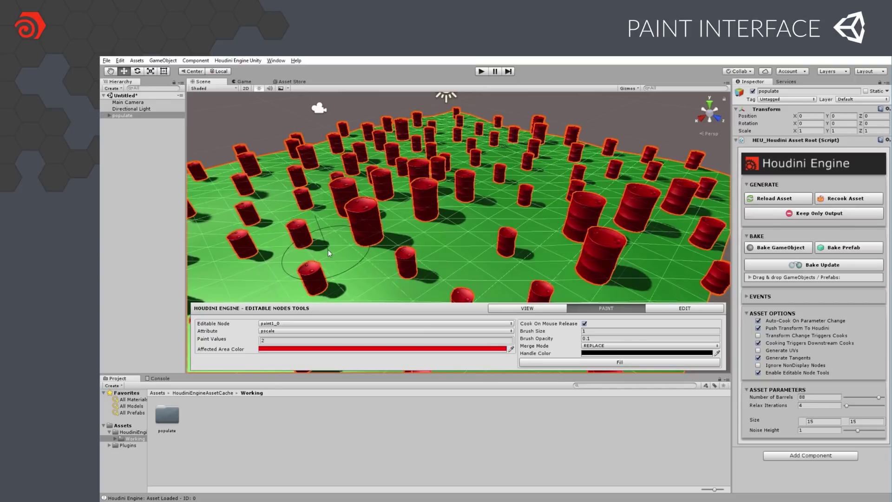
{"action": "left_click_drag", "start_coordinate": [264, 249], "coordinate": [278, 251]}
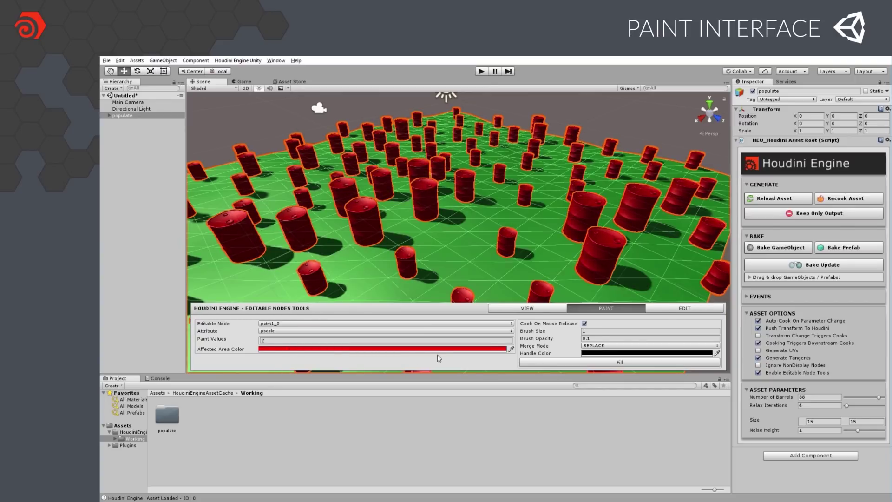
- Switch the editable node tools to Edit mode for paint1's pscale points
{"action": "scroll", "coordinate": [431, 247], "scroll_direction": "down", "scroll_amount": 3}
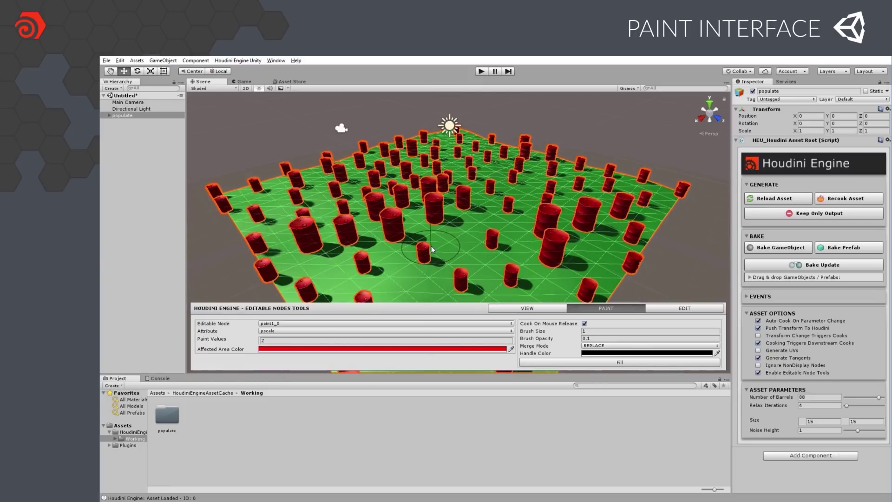
{"action": "left_click", "coordinate": [656, 312]}
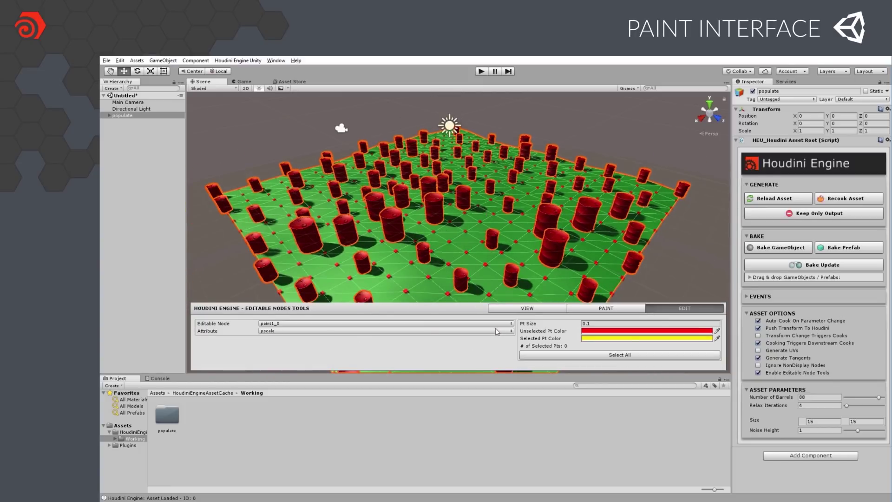
- Select the block of points in the terrain's near right area and set their pscale to 3, then to 0.5
{"action": "left_click_drag", "start_coordinate": [483, 210], "coordinate": [670, 292]}
{"action": "left_click", "coordinate": [261, 342]}
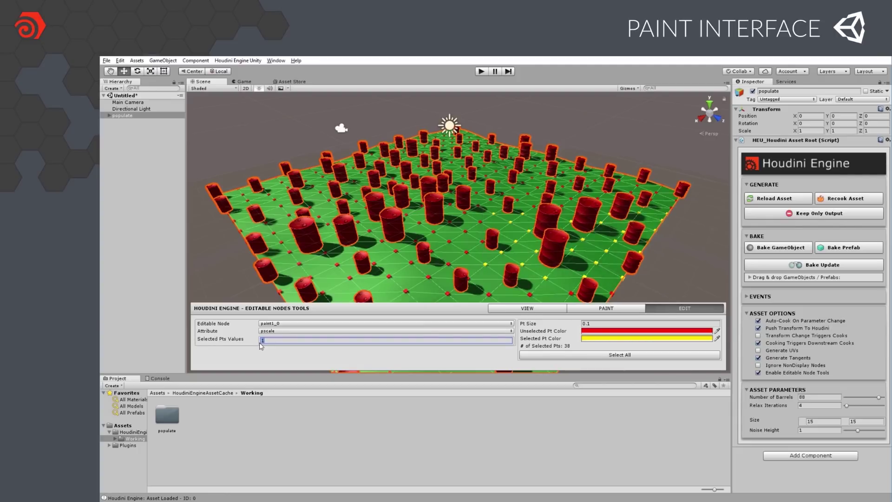
{"action": "type", "text": "3"}
{"action": "key", "text": "Return"}
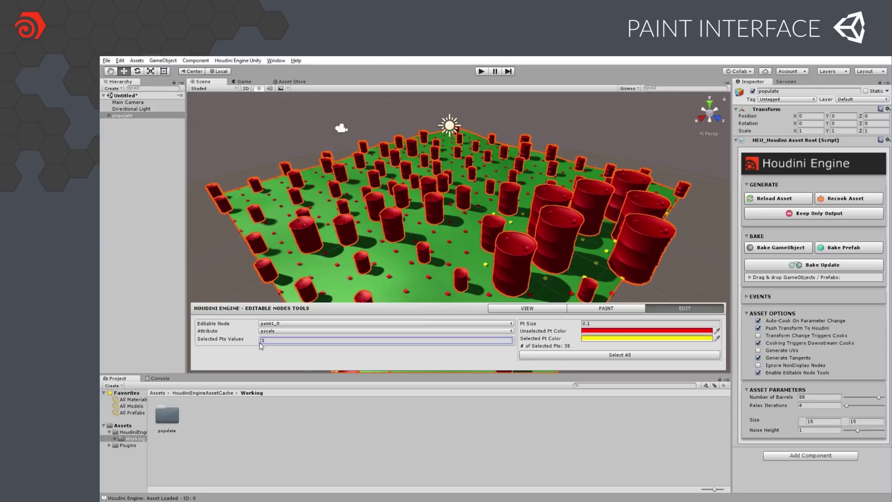
{"action": "type", "text": ".5"}
{"action": "key", "text": "Return"}
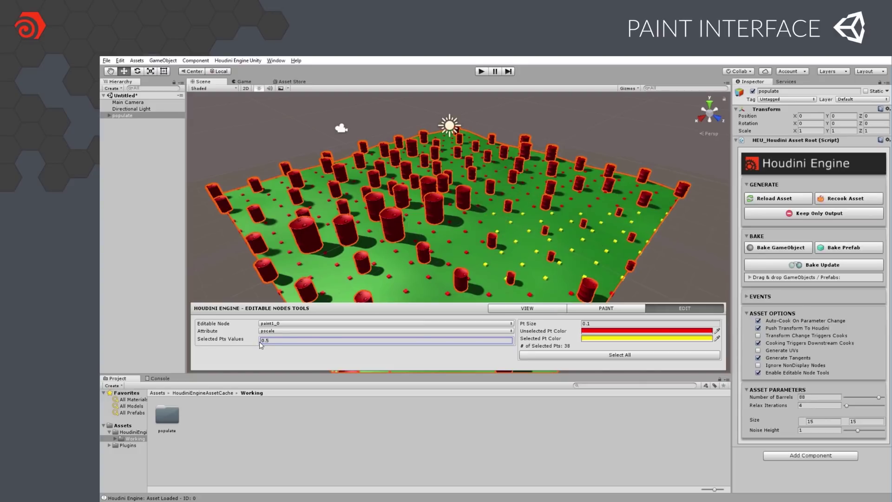
- Return to Paint mode and paint pscale strokes with value 2 over parts of the shrunken barrel area to enlarge barrels there
{"action": "left_click", "coordinate": [581, 308]}
{"action": "left_click_drag", "start_coordinate": [606, 236], "coordinate": [616, 233]}
{"action": "left_click_drag", "start_coordinate": [593, 251], "coordinate": [621, 263]}
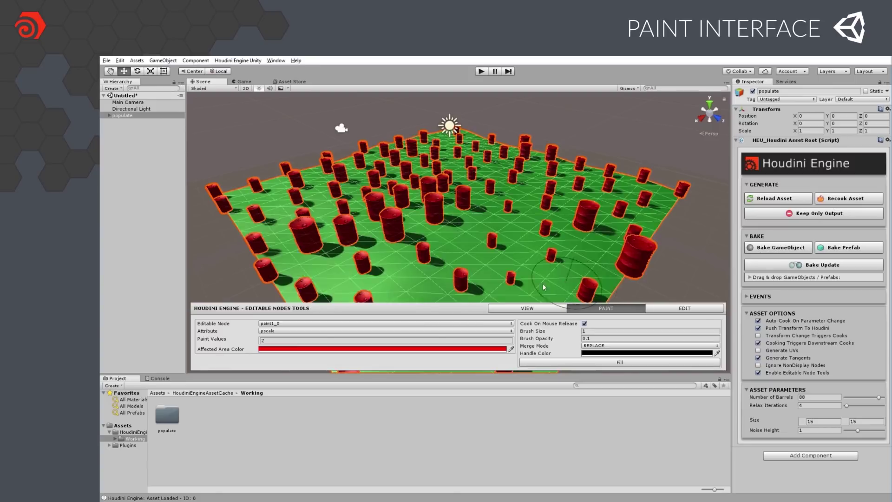
{"action": "mouse_move", "coordinate": [549, 267]}
{"action": "left_mouse_down"}
{"action": "mouse_move", "coordinate": [539, 244]}
{"action": "mouse_move", "coordinate": [556, 260]}
{"action": "left_mouse_up"}
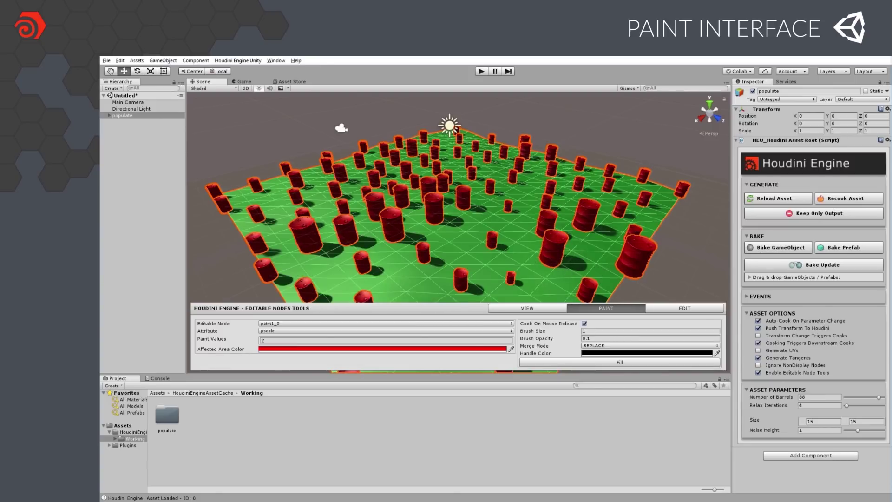
- Switch the editable node tools to View mode, deselect the populate asset and inspect the painted barrels
{"action": "left_click", "coordinate": [543, 308]}
{"action": "left_click", "coordinate": [689, 279]}
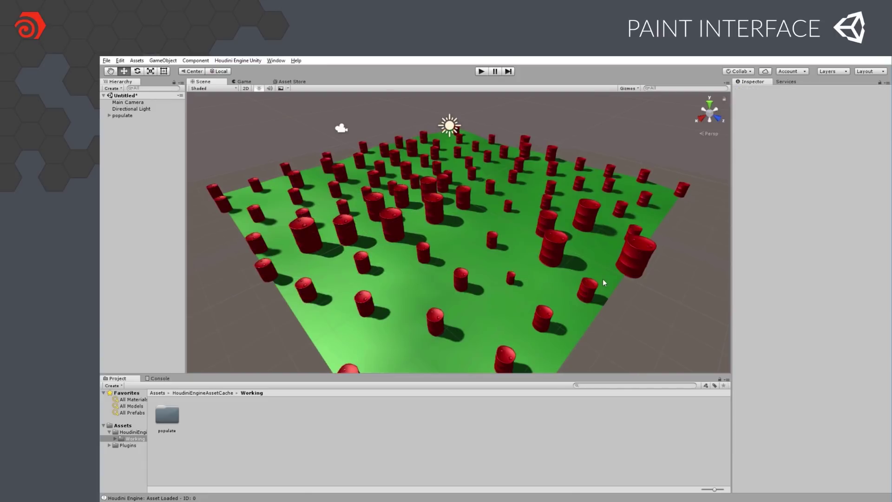
{"action": "left_click_drag", "start_coordinate": [604, 283], "coordinate": [631, 273], "text": "alt"}
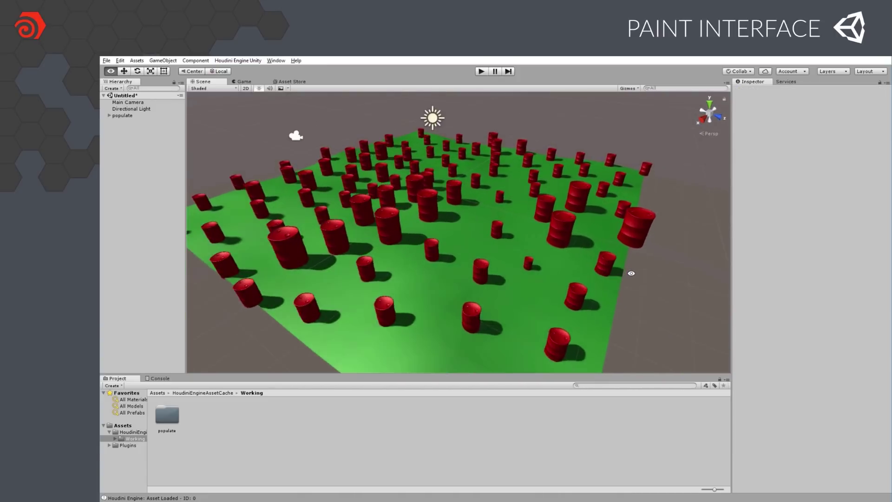
{"action": "scroll", "coordinate": [632, 273], "scroll_direction": "up", "scroll_amount": 3, "text": "alt"}
{"action": "left_click_drag", "start_coordinate": [519, 253], "coordinate": [708, 231], "text": "alt"}
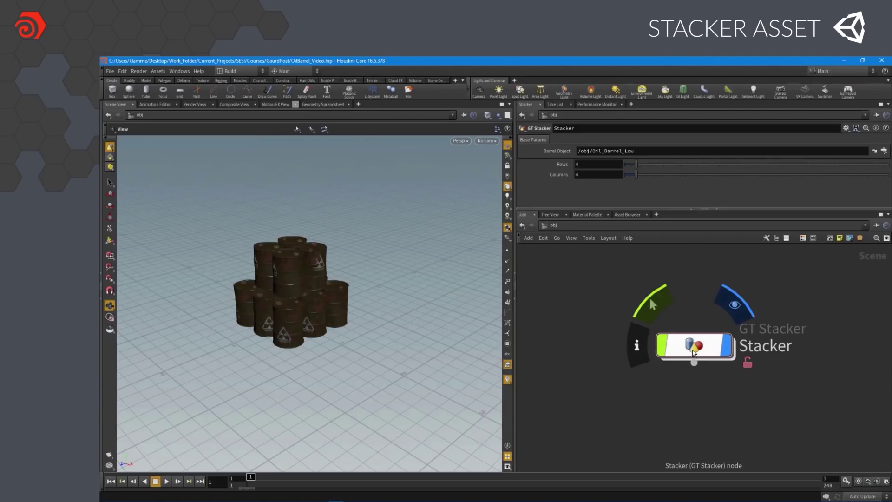
- In Houdini, open the Stacker asset's internal network and examine its node layout and the stacked barrels
{"action": "mouse_move", "coordinate": [700, 343]}
{"action": "left_mouse_down"}
{"action": "mouse_move", "coordinate": [697, 350]}
{"action": "mouse_move", "coordinate": [701, 340]}
{"action": "left_mouse_up"}
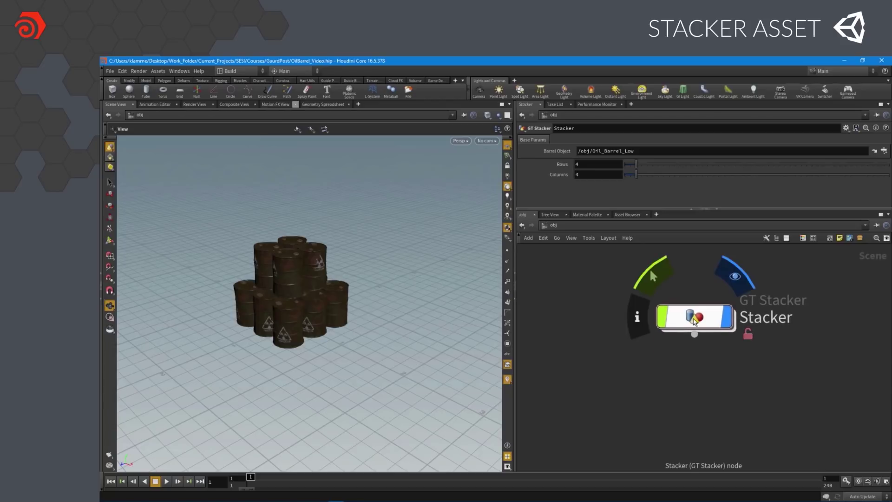
{"action": "double_click", "coordinate": [697, 343]}
{"action": "middle_click_drag", "start_coordinate": [709, 321], "coordinate": [710, 373]}
{"action": "scroll", "coordinate": [710, 374], "scroll_direction": "down", "scroll_amount": 5}
{"action": "middle_click_drag", "start_coordinate": [713, 340], "coordinate": [710, 385]}
{"action": "scroll", "coordinate": [702, 369], "scroll_direction": "down", "scroll_amount": 3}
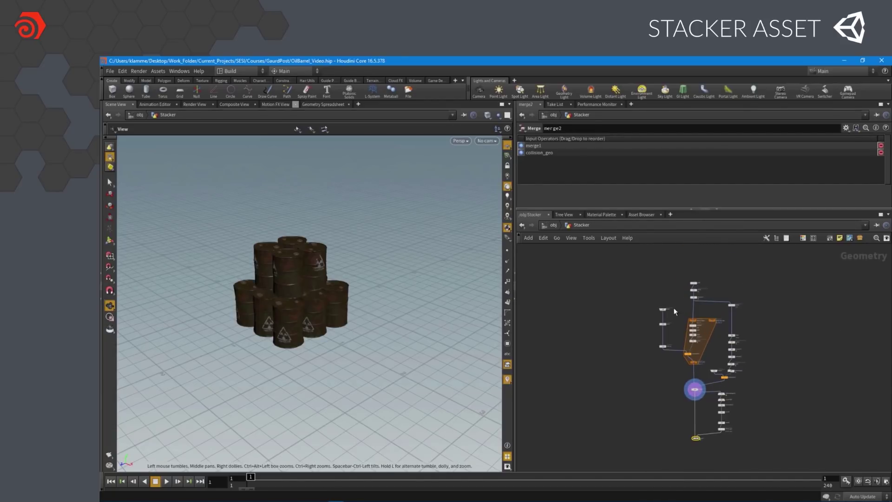
{"action": "scroll", "coordinate": [674, 307], "scroll_direction": "down", "scroll_amount": 2}
{"action": "left_click_drag", "start_coordinate": [325, 275], "coordinate": [368, 283]}
{"action": "scroll", "coordinate": [275, 262], "scroll_direction": "up", "scroll_amount": 5}
{"action": "middle_click_drag", "start_coordinate": [369, 282], "coordinate": [361, 269]}
{"action": "scroll", "coordinate": [703, 313], "scroll_direction": "up", "scroll_amount": 7}
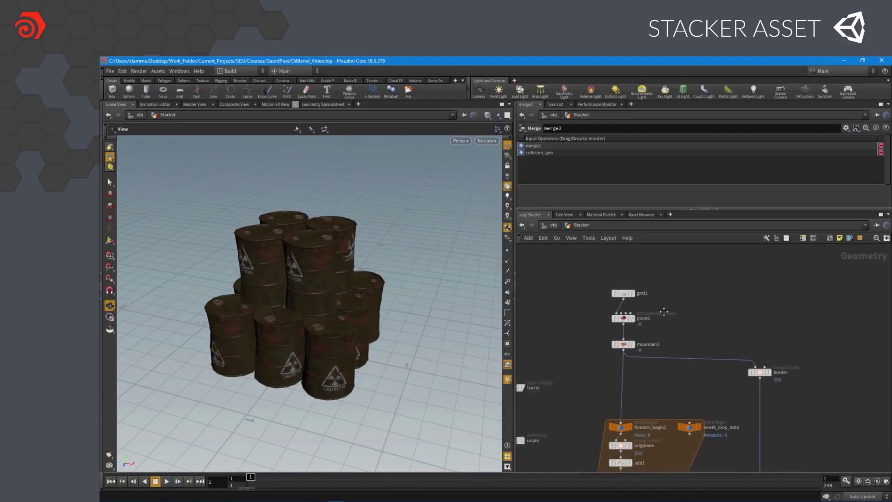
- Display the grid1 node's output with wireframe over shaded to examine the base grid
{"action": "middle_click_drag", "start_coordinate": [662, 311], "coordinate": [785, 309]}
{"action": "scroll", "coordinate": [789, 306], "scroll_direction": "up", "scroll_amount": 3}
{"action": "left_click", "coordinate": [755, 284]}
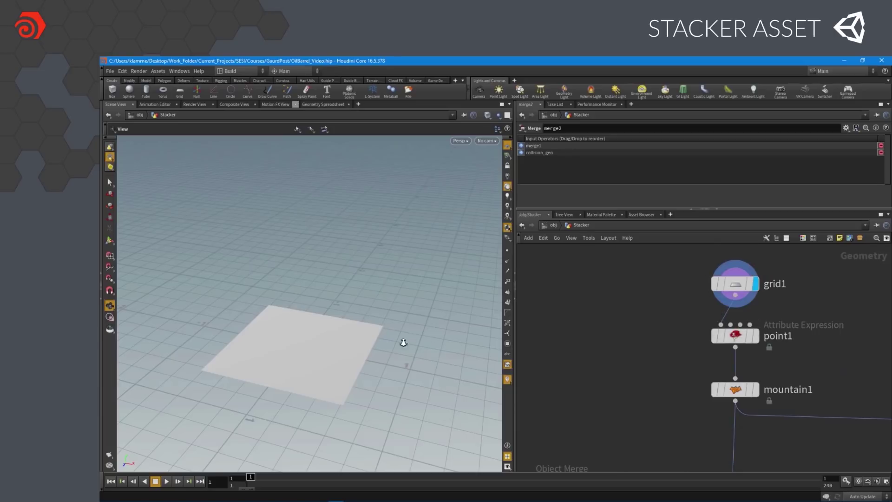
{"action": "key", "text": "shift+w"}
{"action": "middle_click_drag", "start_coordinate": [395, 406], "coordinate": [385, 389]}
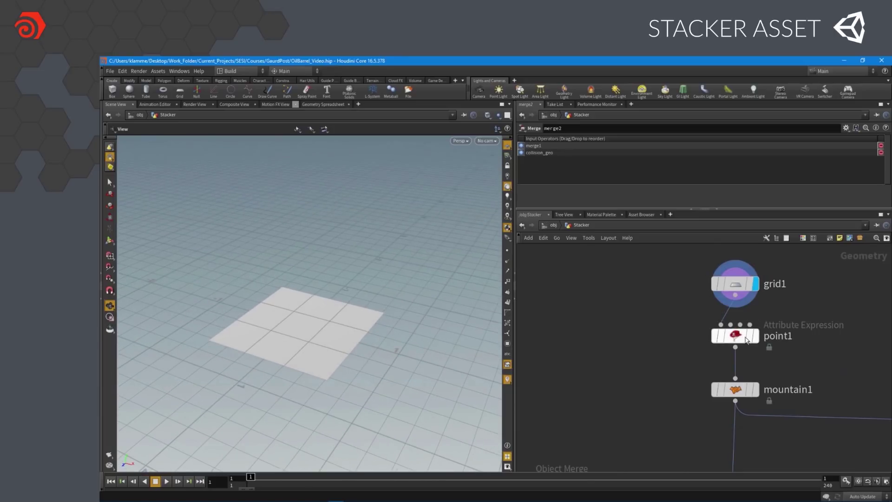
- Display the outputs of point1 and mountain1 in turn to examine how the grid is deformed
{"action": "left_click", "coordinate": [735, 335]}
{"action": "left_click", "coordinate": [757, 336]}
{"action": "middle_click_drag", "start_coordinate": [764, 394], "coordinate": [720, 333]}
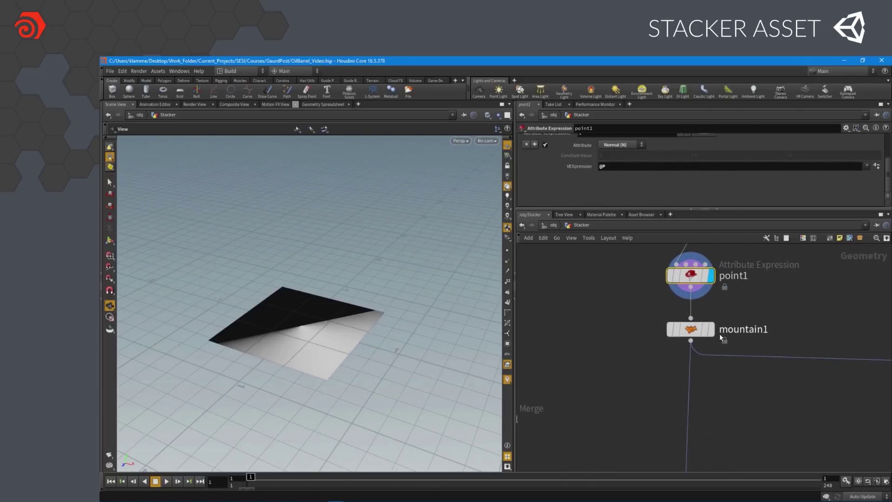
{"action": "left_click", "coordinate": [712, 331]}
{"action": "left_click_drag", "start_coordinate": [361, 301], "coordinate": [326, 305]}
{"action": "scroll", "coordinate": [681, 361], "scroll_direction": "down", "scroll_amount": 4}
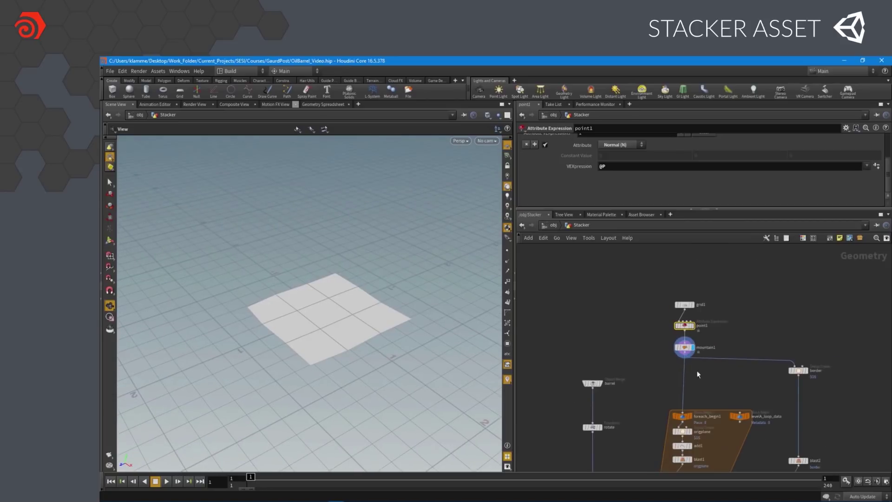
- Display the border group node's output and examine the branch of nodes below it
{"action": "middle_click_drag", "start_coordinate": [797, 409], "coordinate": [753, 348]}
{"action": "scroll", "coordinate": [753, 348], "scroll_direction": "up", "scroll_amount": 2}
{"action": "left_click", "coordinate": [762, 283]}
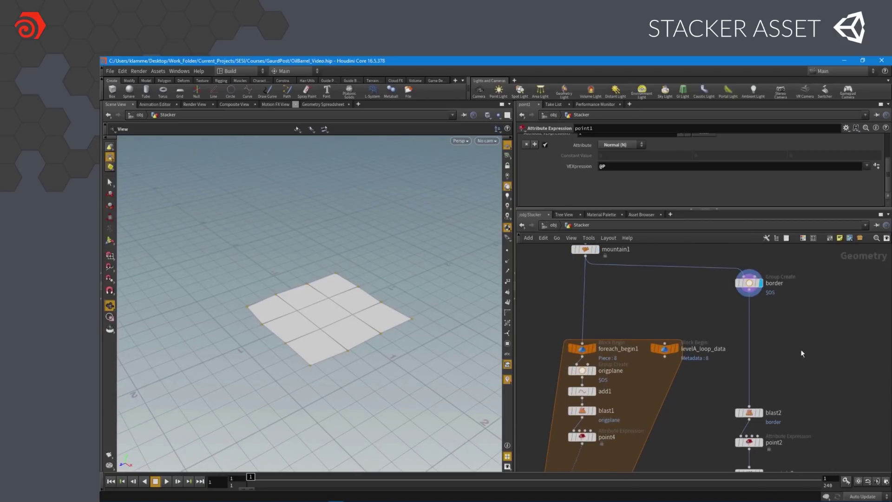
{"action": "middle_click_drag", "start_coordinate": [791, 390], "coordinate": [775, 335]}
{"action": "middle_click_drag", "start_coordinate": [784, 371], "coordinate": [783, 297]}
{"action": "scroll", "coordinate": [795, 319], "scroll_direction": "down", "scroll_amount": 4}
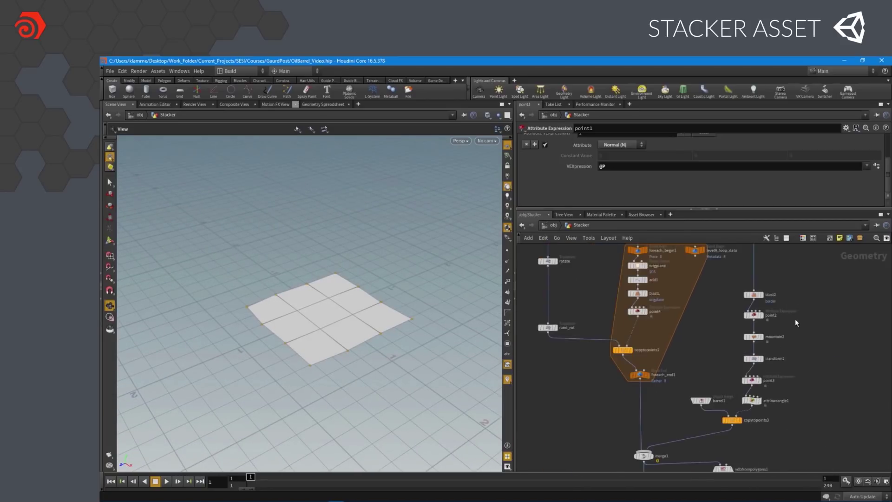
- Select the border branch from blast2 to its copy-to-points node and display merge1's combined barrel stack
{"action": "left_click_drag", "start_coordinate": [816, 265], "coordinate": [708, 392]}
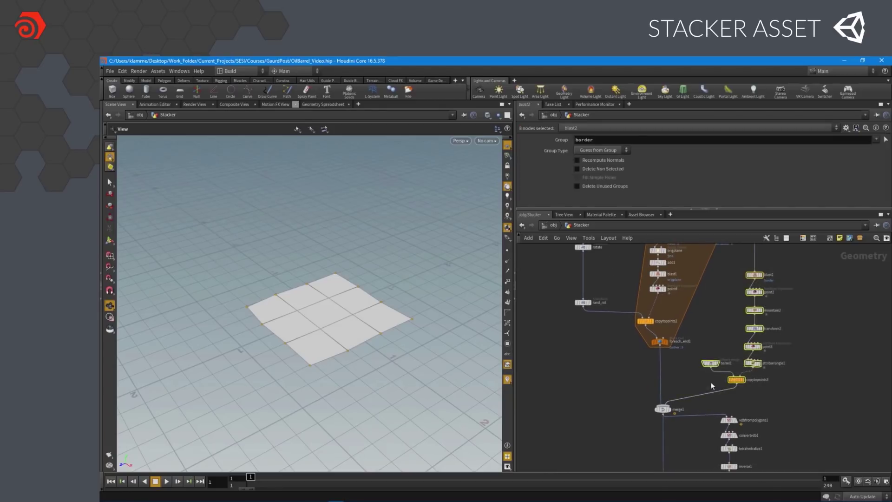
{"action": "middle_click_drag", "start_coordinate": [724, 333], "coordinate": [737, 361]}
{"action": "scroll", "coordinate": [679, 379], "scroll_direction": "up", "scroll_amount": 2}
{"action": "middle_click_drag", "start_coordinate": [686, 402], "coordinate": [691, 314]}
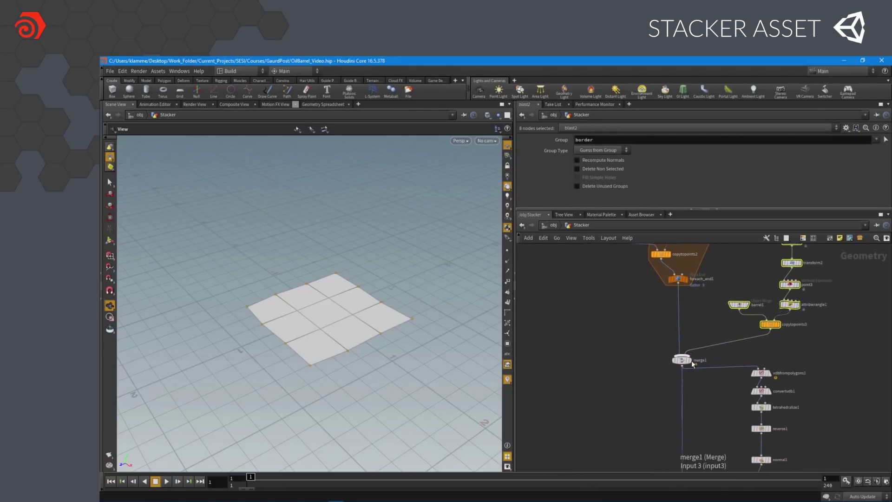
{"action": "left_click", "coordinate": [690, 360]}
{"action": "scroll", "coordinate": [666, 337], "scroll_direction": "down", "scroll_amount": 3}
{"action": "middle_click_drag", "start_coordinate": [638, 305], "coordinate": [640, 379]}
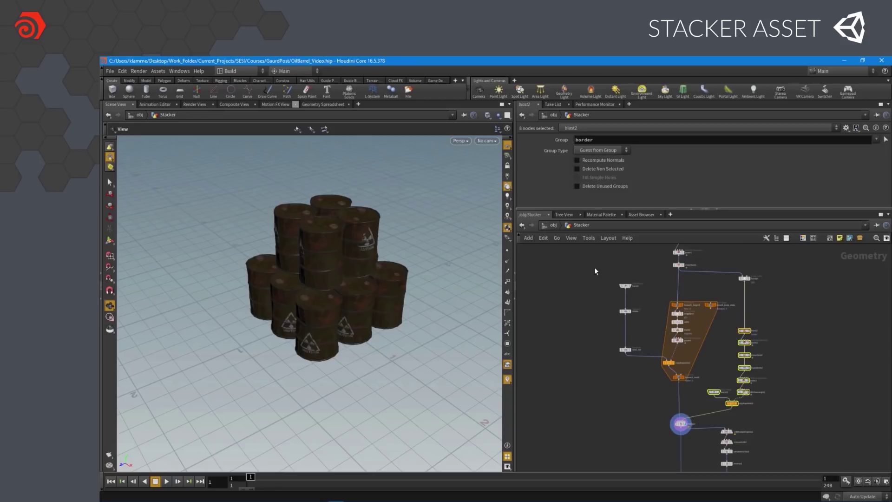
- Select the nodes feeding merge1, review the rest of the network and return to the object level
{"action": "middle_click_drag", "start_coordinate": [595, 269], "coordinate": [586, 287]}
{"action": "left_click_drag", "start_coordinate": [636, 344], "coordinate": [786, 439]}
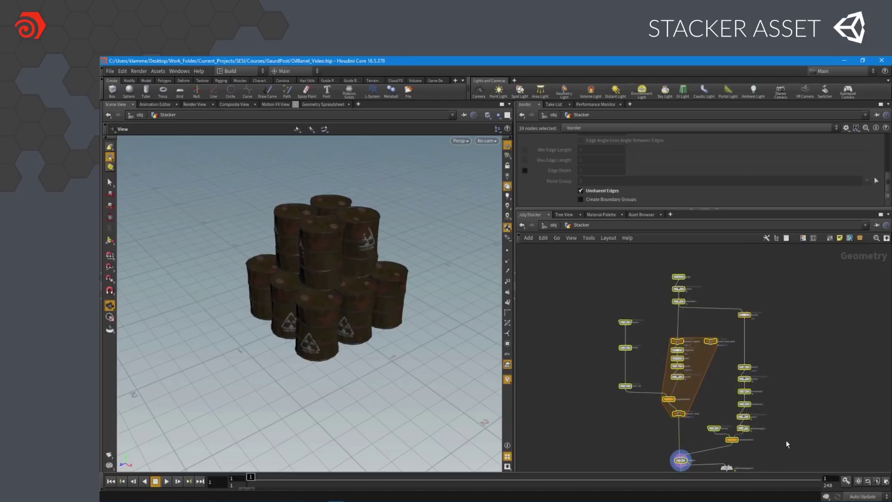
{"action": "middle_click_drag", "start_coordinate": [785, 440], "coordinate": [786, 320]}
{"action": "scroll", "coordinate": [301, 270], "scroll_direction": "up", "scroll_amount": 2}
{"action": "left_click_drag", "start_coordinate": [301, 270], "coordinate": [346, 265]}
{"action": "key", "text": "u"}
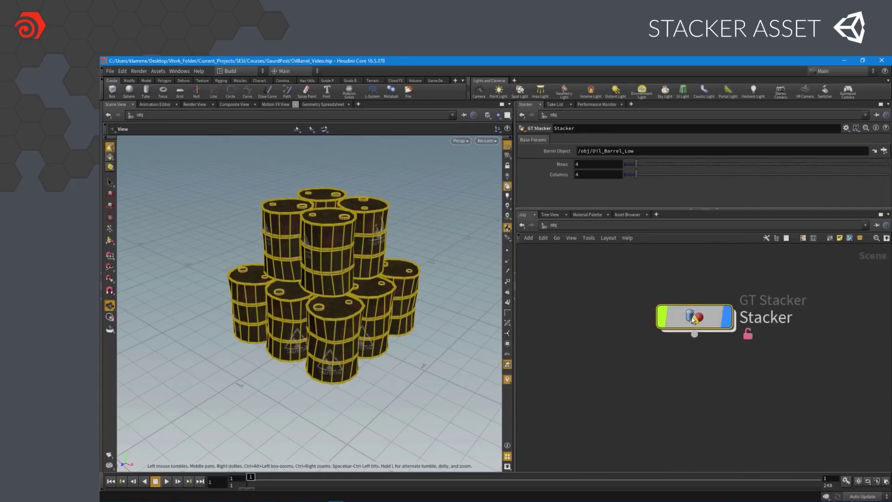
- Examine the Stacker asset's Rows and Columns parameters and its barrel stack at object level
{"action": "left_click_drag", "start_coordinate": [697, 320], "coordinate": [694, 354]}
{"action": "mouse_move", "coordinate": [708, 358]}
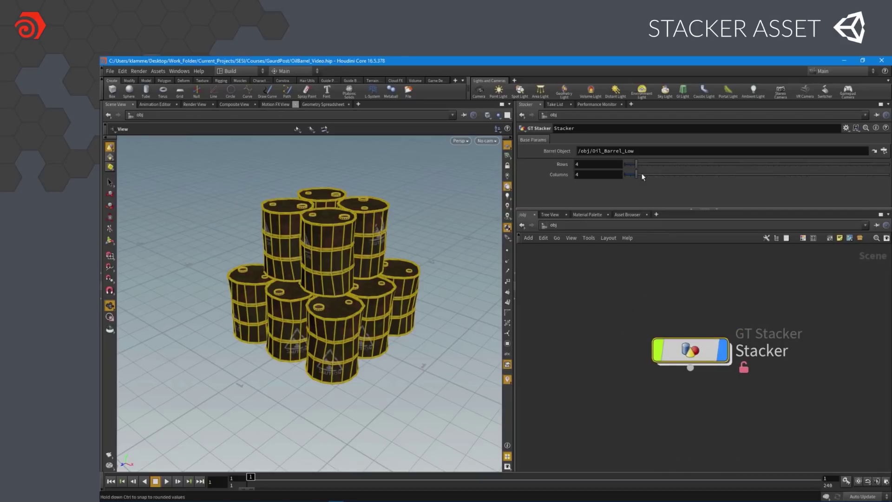
{"action": "mouse_move", "coordinate": [634, 164]}
{"action": "left_mouse_down"}
{"action": "mouse_move", "coordinate": [652, 166]}
{"action": "mouse_move", "coordinate": [637, 169]}
{"action": "mouse_move", "coordinate": [643, 174]}
{"action": "mouse_move", "coordinate": [646, 166]}
{"action": "mouse_move", "coordinate": [636, 166]}
{"action": "left_mouse_up"}
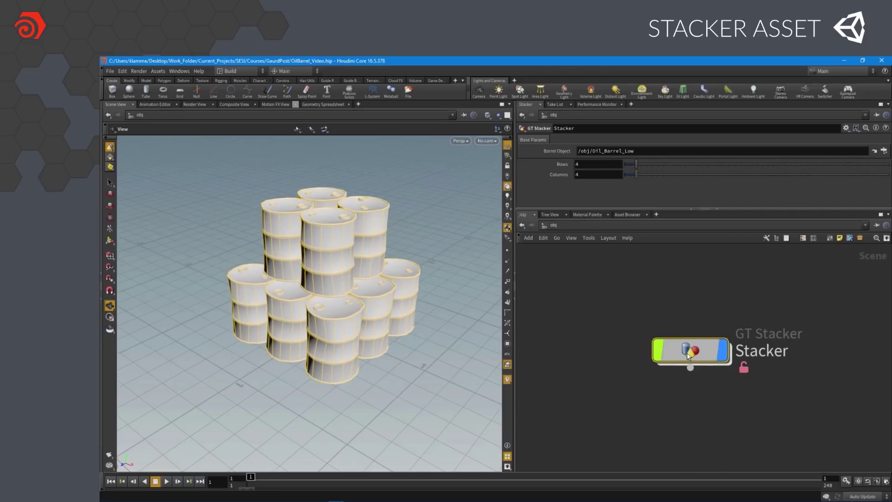
{"action": "left_click_drag", "start_coordinate": [687, 356], "coordinate": [685, 343]}
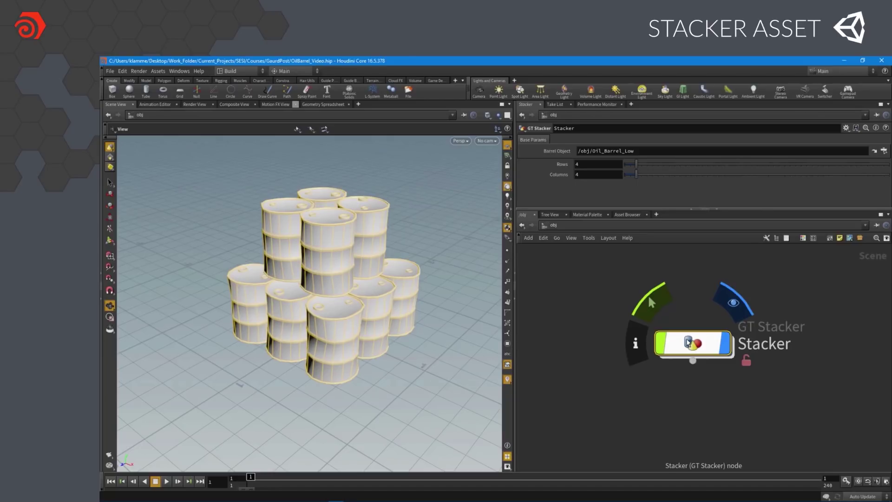
{"action": "middle_click_drag", "start_coordinate": [346, 313], "coordinate": [321, 321]}
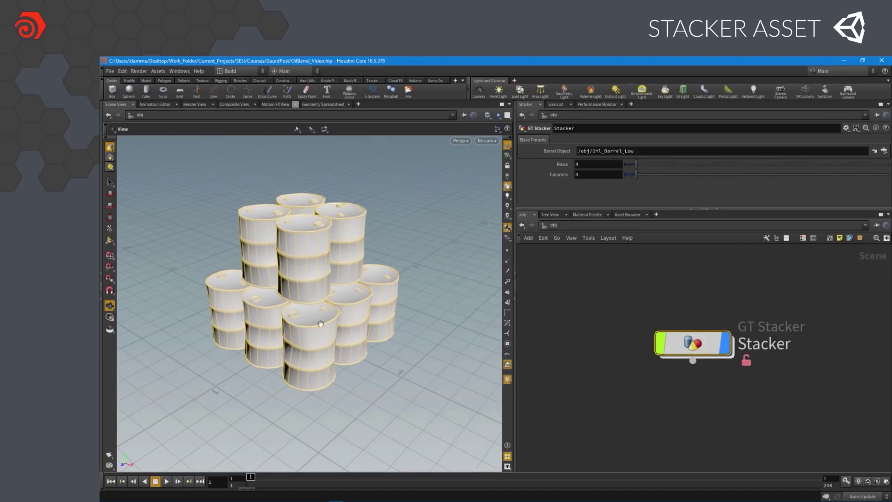
{"action": "left_click_drag", "start_coordinate": [306, 336], "coordinate": [306, 330]}
{"action": "right_click_drag", "start_coordinate": [425, 312], "coordinate": [410, 318]}
{"action": "left_click_drag", "start_coordinate": [410, 317], "coordinate": [339, 342]}
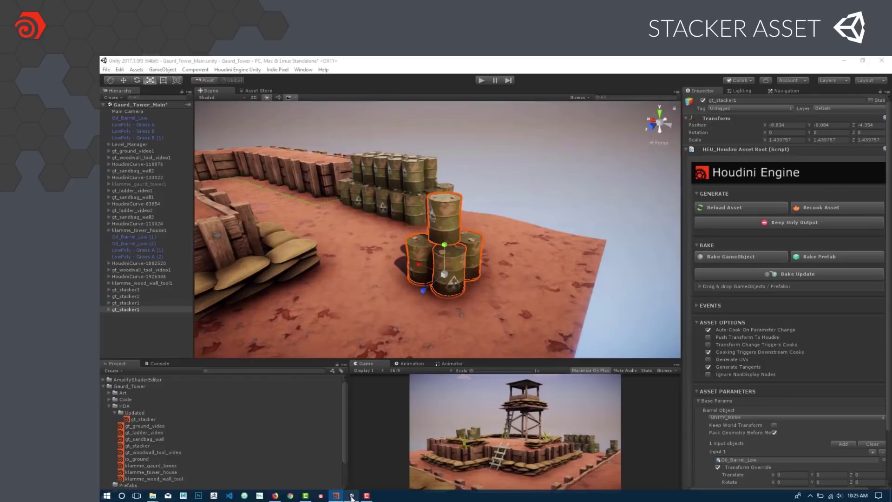
- Switch to Unity's Gaurd_Tower_Main scene and set the selected gt_stacker1 asset's Rows to 4
{"action": "left_click", "coordinate": [365, 496]}
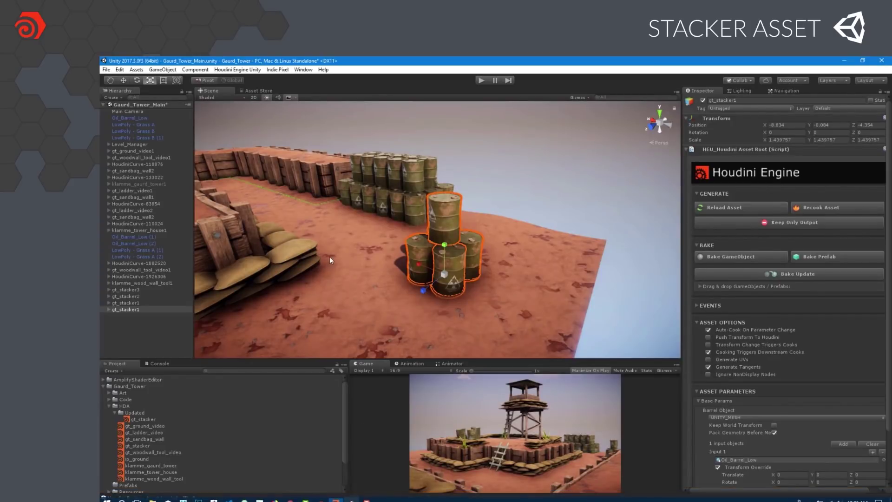
{"action": "scroll", "coordinate": [524, 292], "scroll_direction": "down", "scroll_amount": 2}
{"action": "mouse_move", "coordinate": [523, 292]}
{"action": "left_mouse_down", "text": "alt"}
{"action": "mouse_move", "coordinate": [493, 307]}
{"action": "mouse_move", "coordinate": [519, 287]}
{"action": "left_mouse_up", "text": "alt"}
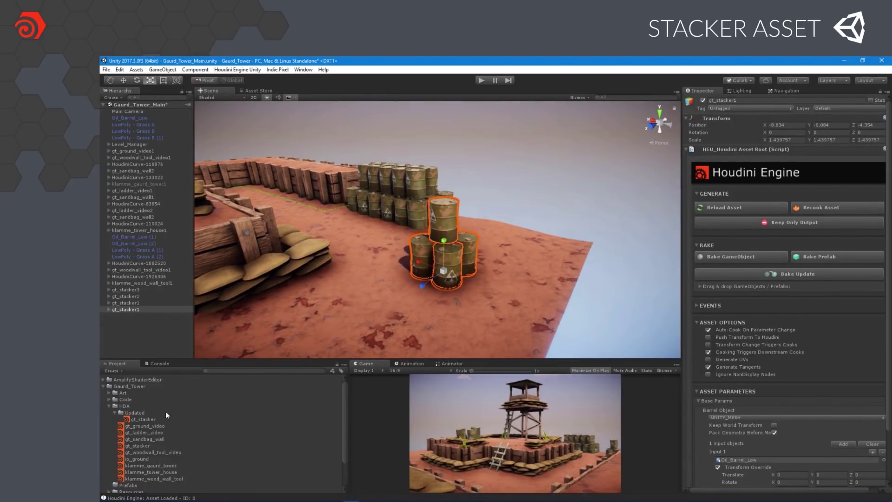
{"action": "left_click_drag", "start_coordinate": [389, 249], "coordinate": [456, 213], "text": "alt"}
{"action": "scroll", "coordinate": [777, 381], "scroll_direction": "down", "scroll_amount": 3}
{"action": "left_click", "coordinate": [785, 442]}
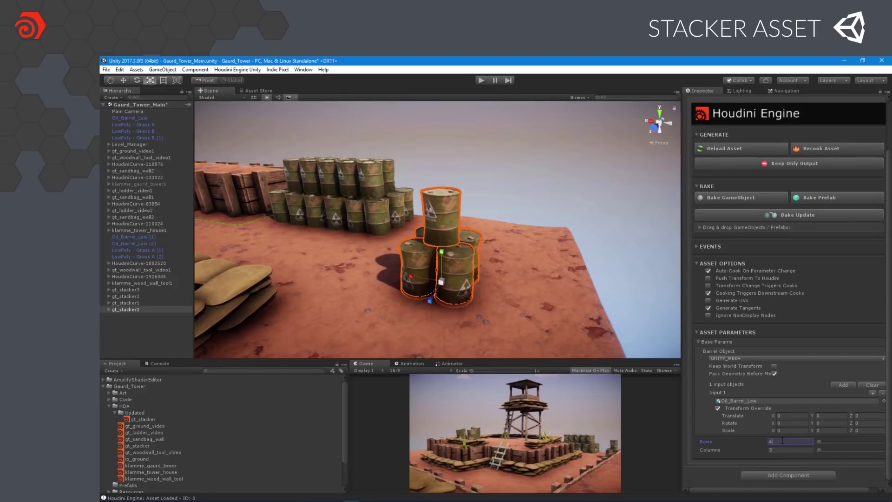
{"action": "key", "text": "Tab"}
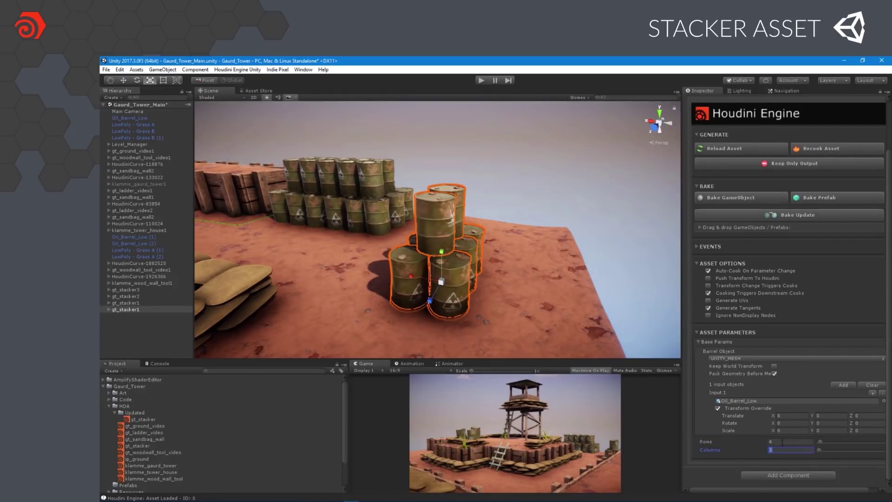
- Set the gt_stacker1 asset's Columns to 4 and Rows to 6
{"action": "left_click_drag", "start_coordinate": [511, 281], "coordinate": [535, 326], "text": "alt"}
{"action": "left_click", "coordinate": [790, 450]}
{"action": "type", "text": "4"}
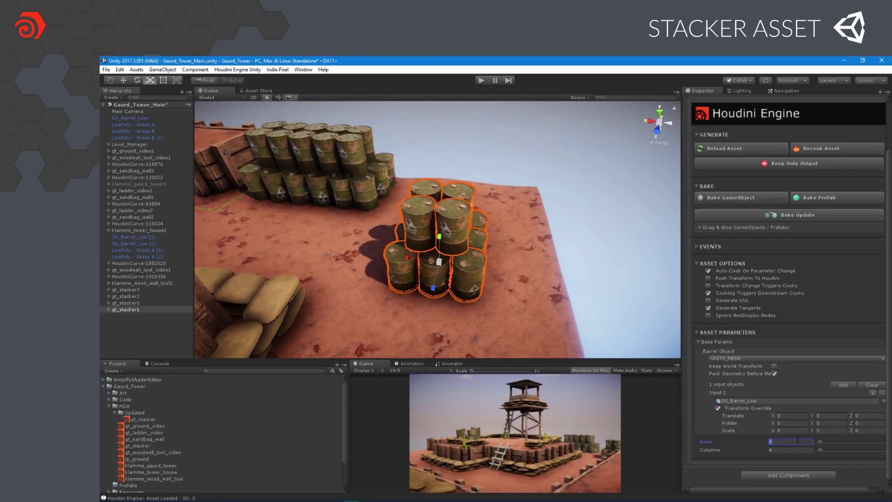
{"action": "key", "text": "Return"}
{"action": "left_click_drag", "start_coordinate": [495, 258], "coordinate": [498, 283], "text": "alt"}
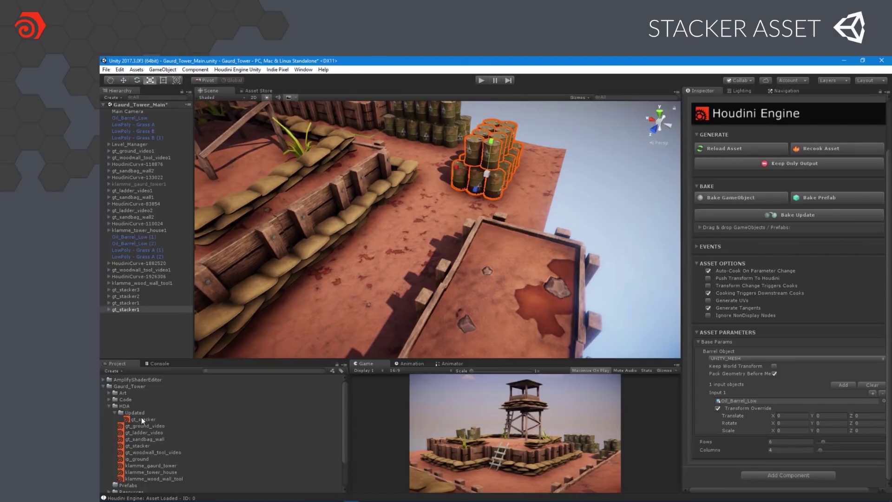
- Add the updated gt_stacker asset to the scene and move it to the open ground at X 5.9, Z 6.95
{"action": "left_click_drag", "start_coordinate": [142, 419], "coordinate": [127, 328]}
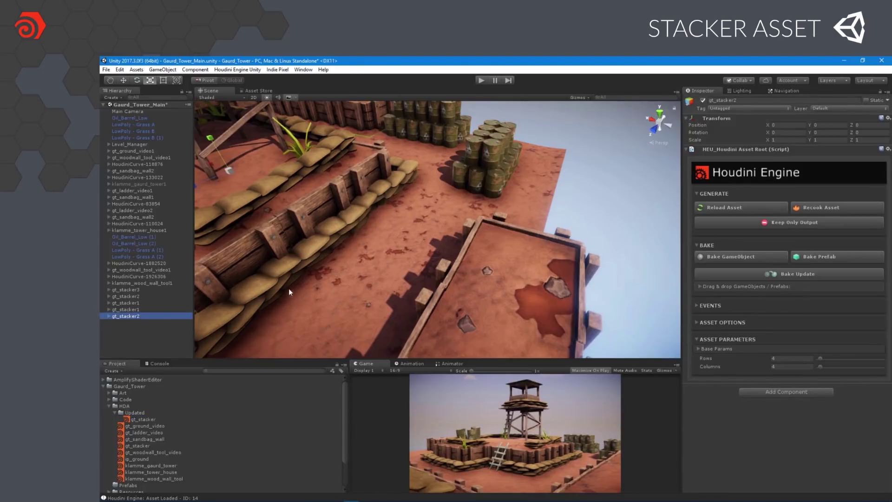
{"action": "middle_click_drag", "start_coordinate": [302, 282], "coordinate": [414, 223]}
{"action": "scroll", "coordinate": [418, 219], "scroll_direction": "down", "scroll_amount": 8}
{"action": "key", "text": "w"}
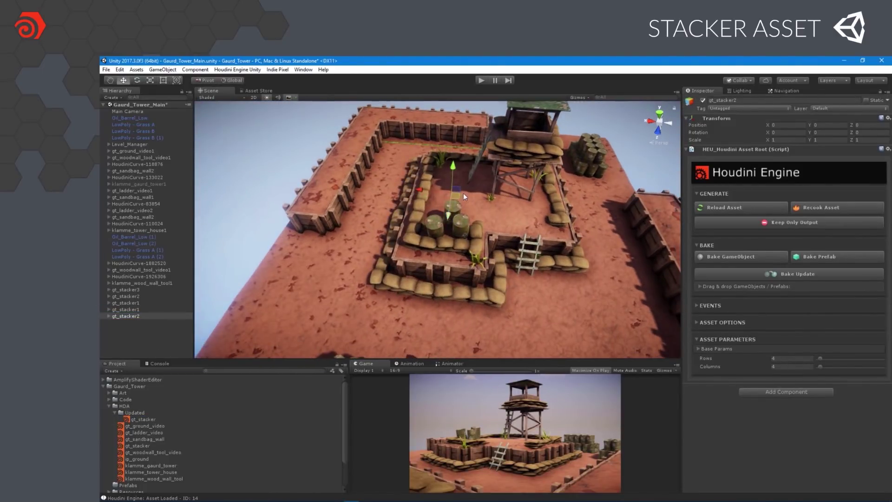
{"action": "left_click_drag", "start_coordinate": [455, 196], "coordinate": [311, 288]}
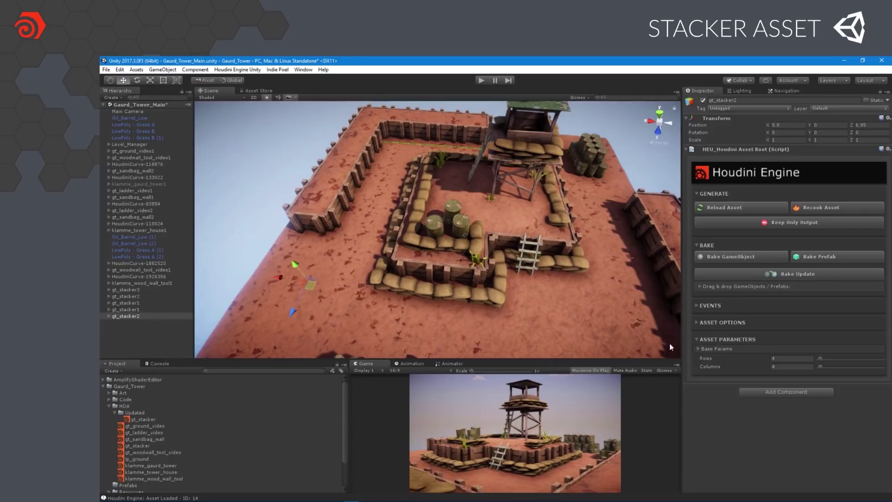
- Add Oil_Barrel_Low as the new stacker's Barrel Object input and enable its Transform Override
{"action": "left_click", "coordinate": [699, 348]}
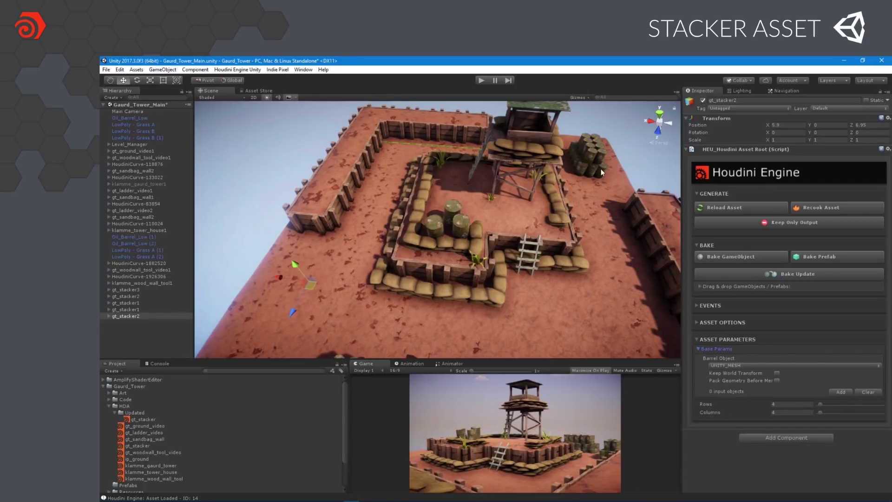
{"action": "left_click", "coordinate": [841, 393]}
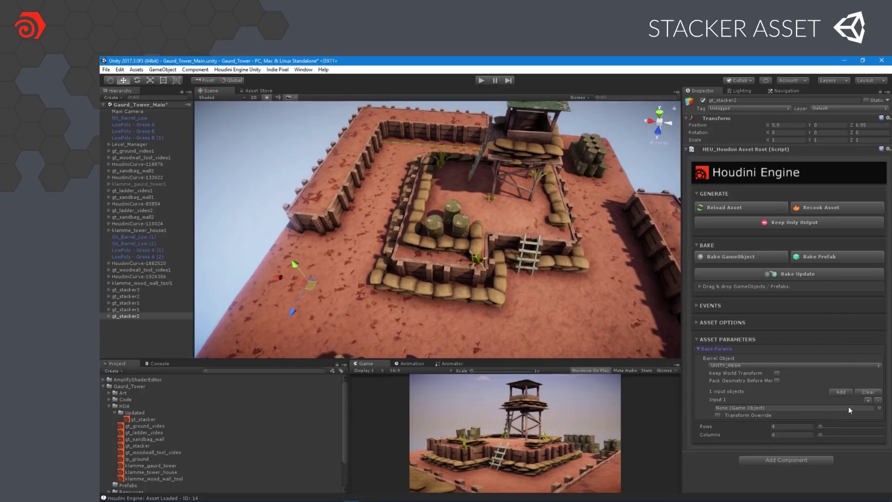
{"action": "left_click", "coordinate": [878, 408]}
{"action": "type", "text": "barl"}
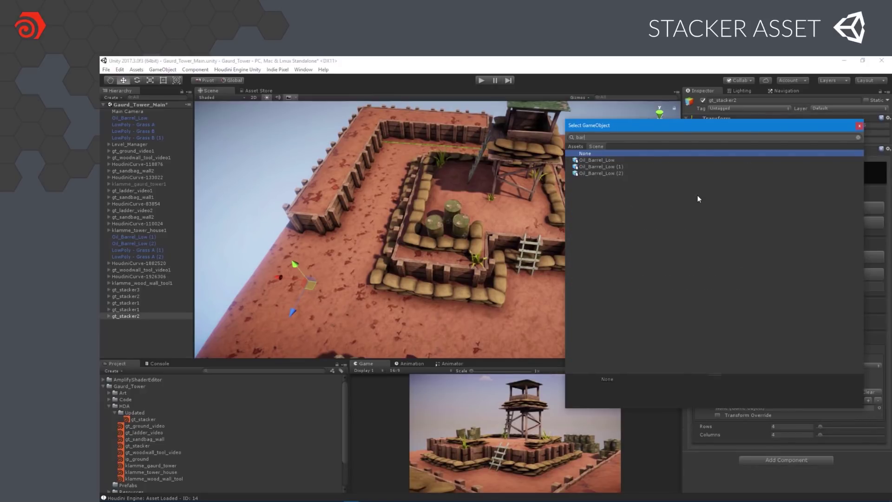
{"action": "key", "text": "Down"}
{"action": "key", "text": "Return"}
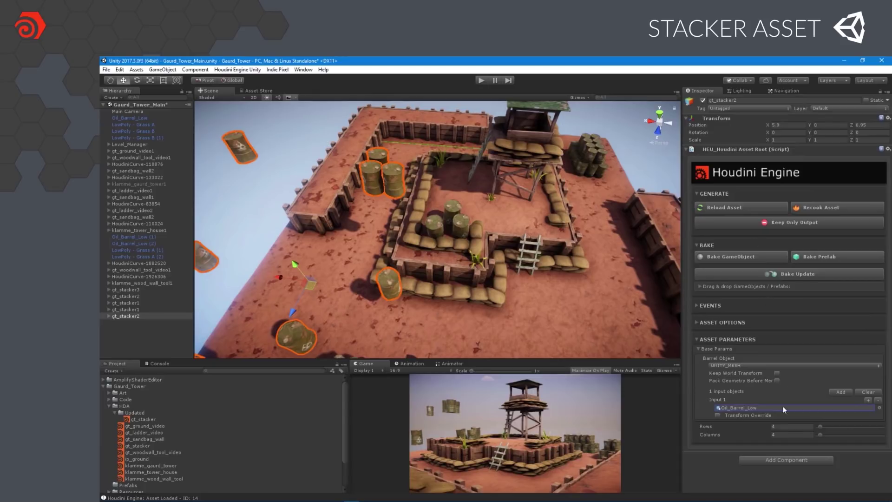
{"action": "left_click", "coordinate": [754, 415]}
- Set the gt_stacker2 asset's Rows and Columns to 6
{"action": "left_click_drag", "start_coordinate": [329, 297], "coordinate": [373, 264], "text": "alt"}
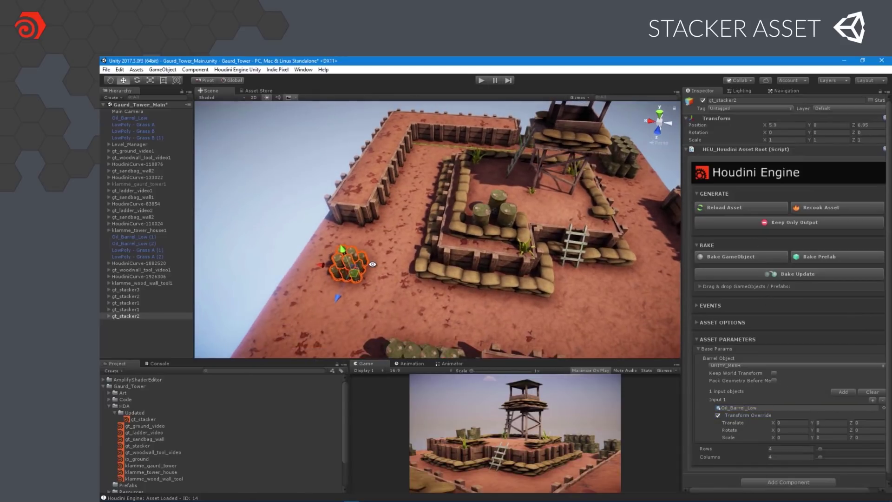
{"action": "key", "text": "f"}
{"action": "left_click_drag", "start_coordinate": [316, 278], "coordinate": [484, 195], "text": "alt"}
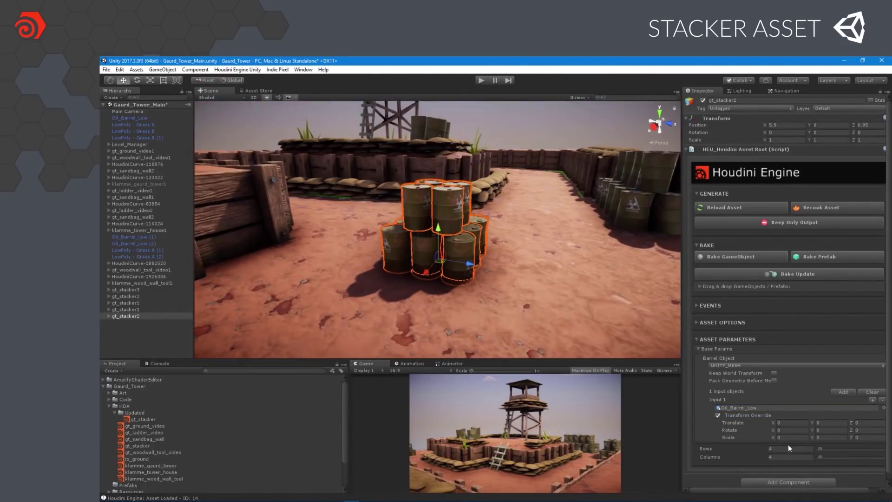
{"action": "left_click", "coordinate": [784, 456]}
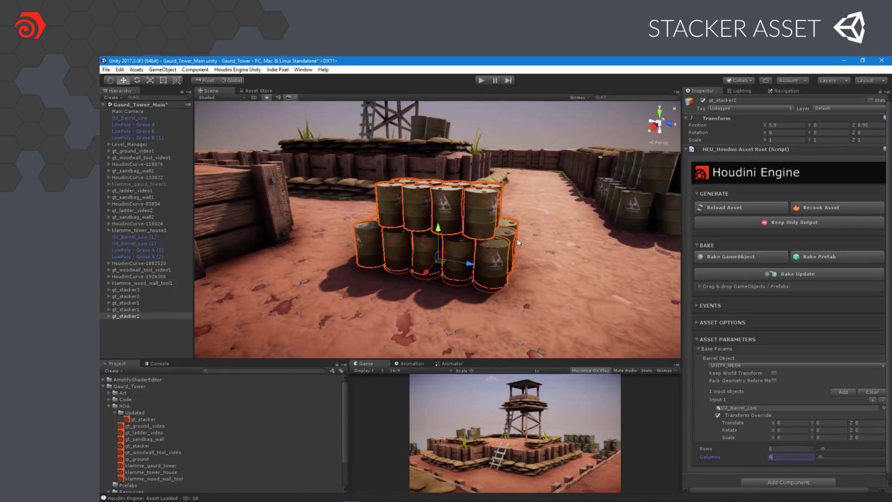
{"action": "left_click_drag", "start_coordinate": [518, 243], "coordinate": [446, 260], "text": "alt"}
{"action": "scroll", "coordinate": [525, 265], "scroll_direction": "down", "scroll_amount": 6}
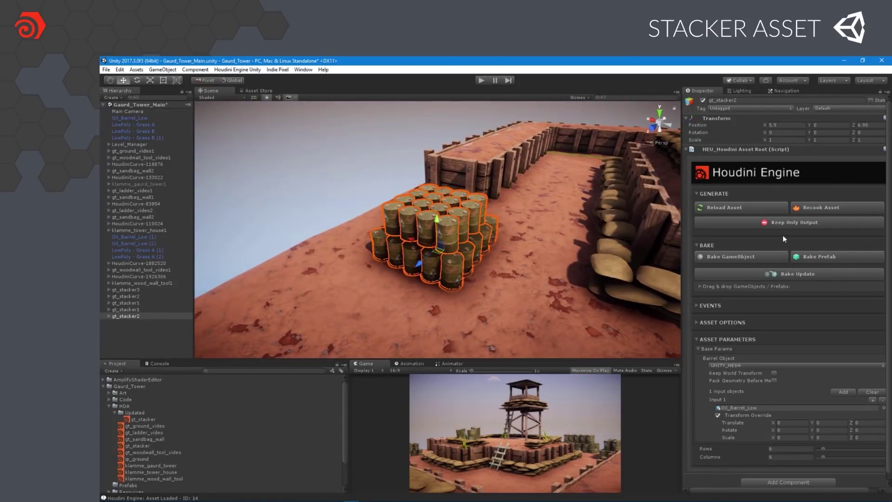
- Bake the gt_stacker2 barrel stack to a prefab and fix its normal map texture settings
{"action": "left_click", "coordinate": [816, 256]}
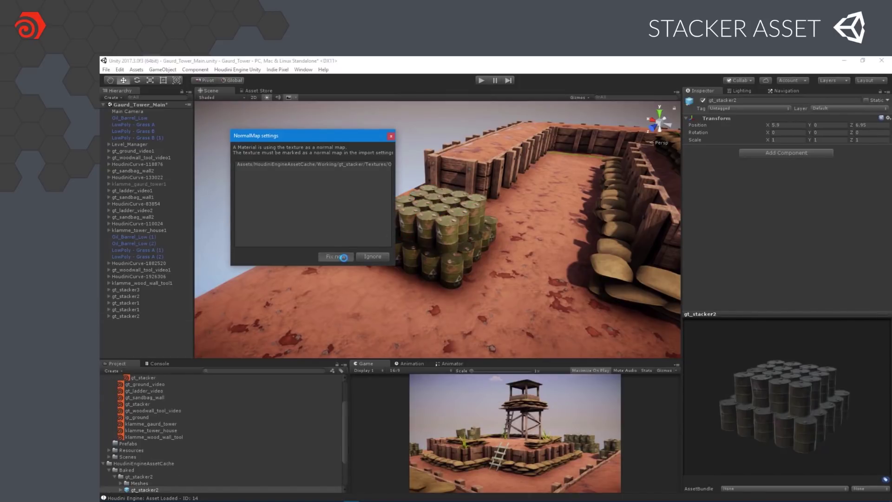
{"action": "left_click", "coordinate": [344, 257]}
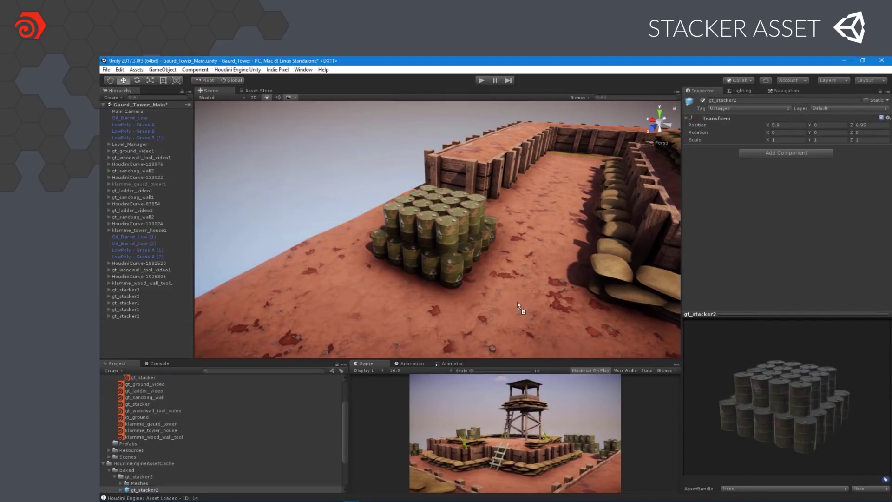
- Place the baked gt_stacker2 prefab at the end of the scene hierarchy and move it beside the original stack, to X 6.827, Z 9.83
{"action": "left_click_drag", "start_coordinate": [145, 490], "coordinate": [559, 309]}
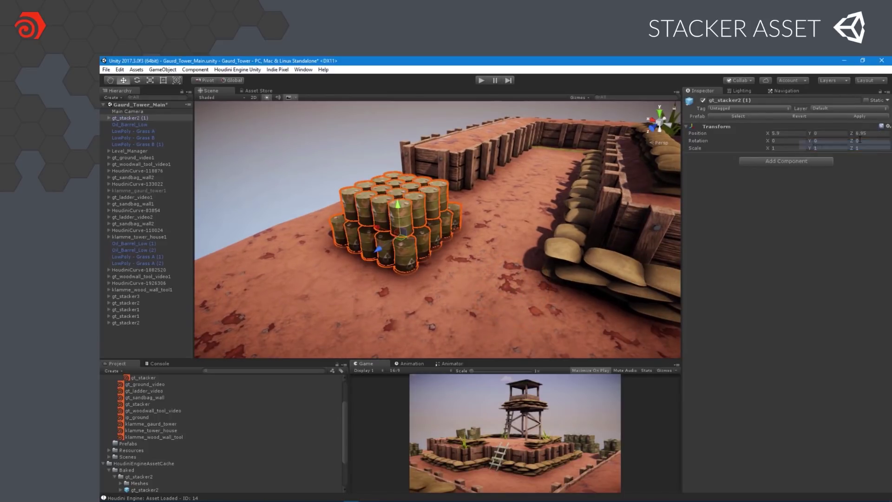
{"action": "key", "text": "ctrl+z"}
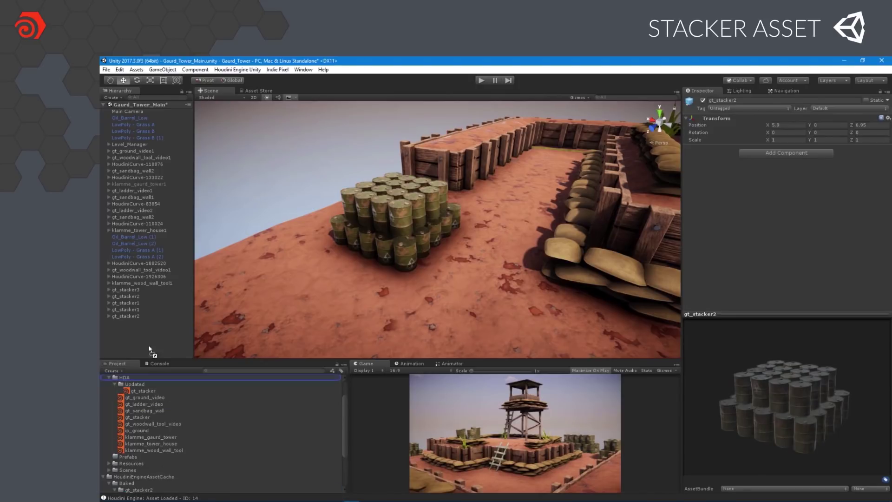
{"action": "left_click_drag", "start_coordinate": [149, 350], "coordinate": [127, 331]}
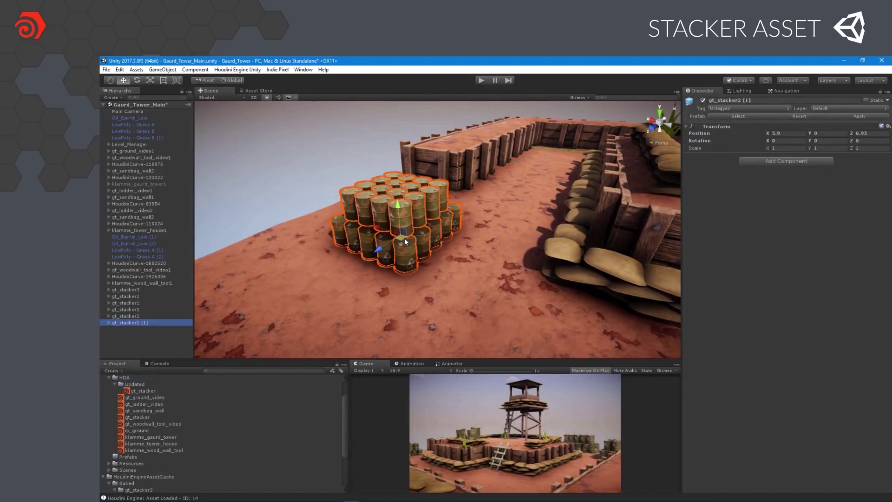
{"action": "left_click_drag", "start_coordinate": [404, 238], "coordinate": [223, 304]}
{"action": "middle_click_drag", "start_coordinate": [223, 304], "coordinate": [432, 231]}
- Examine the child objects of the placed gt_stacker2 prefab in the scene hierarchy
{"action": "left_click", "coordinate": [109, 323]}
{"action": "scroll", "coordinate": [129, 289], "scroll_direction": "down", "scroll_amount": 4}
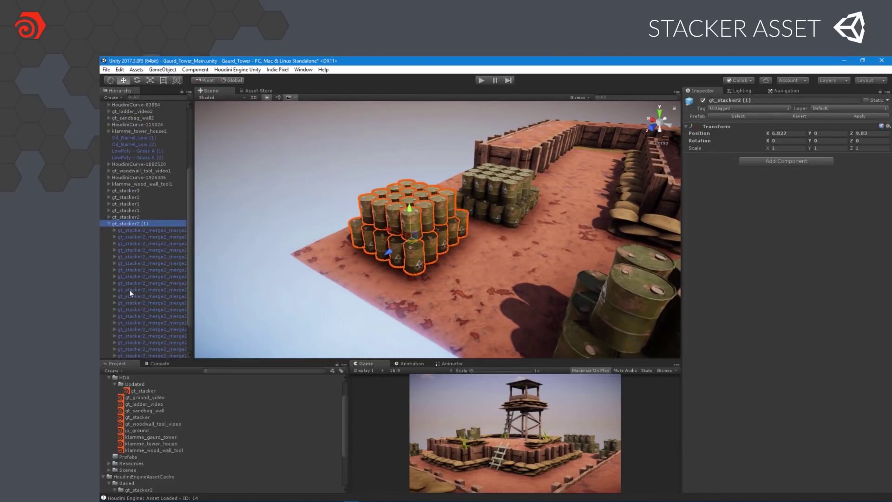
{"action": "left_click", "coordinate": [109, 224]}
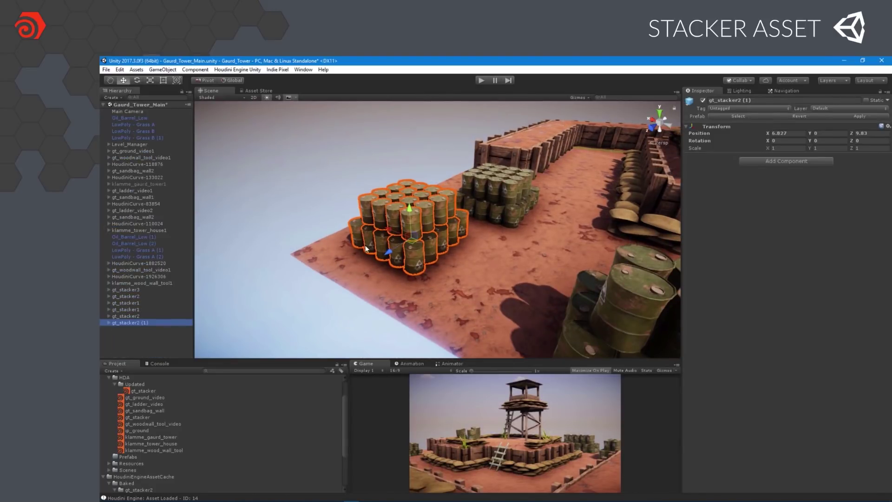
{"action": "left_click_drag", "start_coordinate": [413, 238], "coordinate": [412, 263], "text": "alt"}
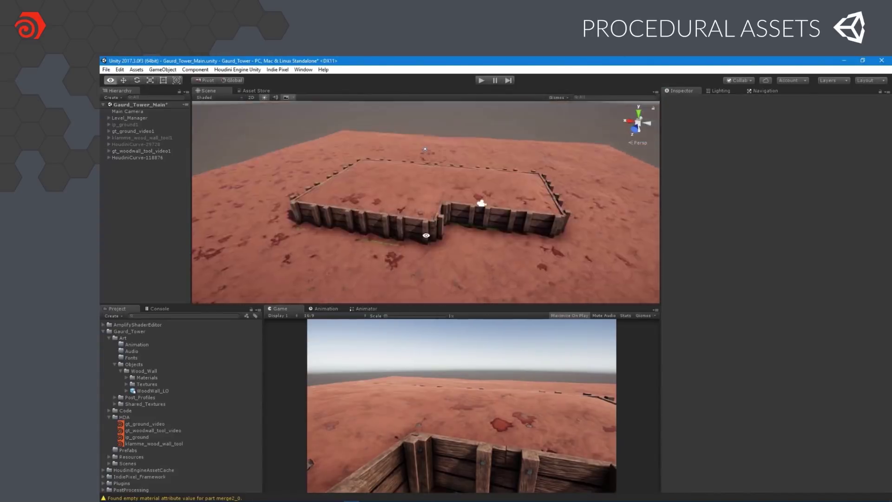
- Select points on the HoudiniCurve-118876 curve and reshape the outline of the wood wall
{"action": "left_click_drag", "start_coordinate": [426, 235], "coordinate": [421, 253], "text": "alt"}
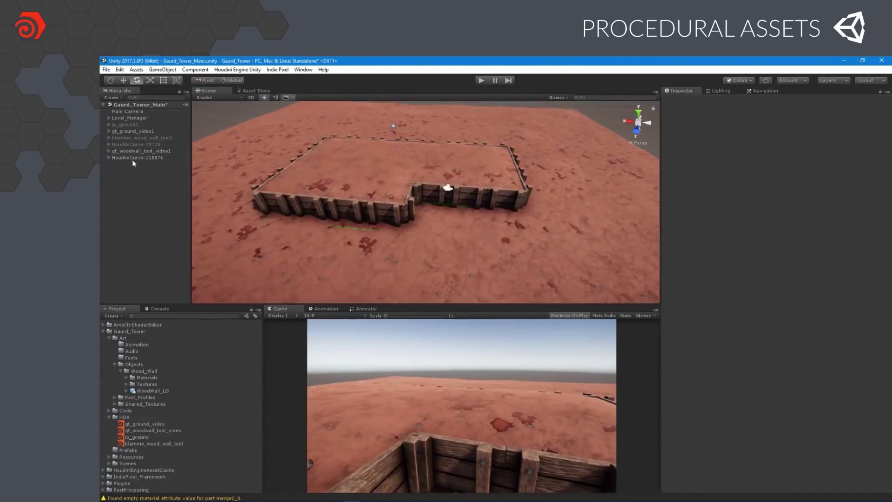
{"action": "left_click", "coordinate": [132, 158]}
{"action": "left_click", "coordinate": [454, 151]}
{"action": "left_click", "coordinate": [455, 205], "text": "ctrl"}
{"action": "left_click_drag", "start_coordinate": [395, 222], "coordinate": [425, 227], "text": "alt"}
{"action": "left_click", "coordinate": [371, 220]}
{"action": "left_click", "coordinate": [385, 145], "text": "ctrl"}
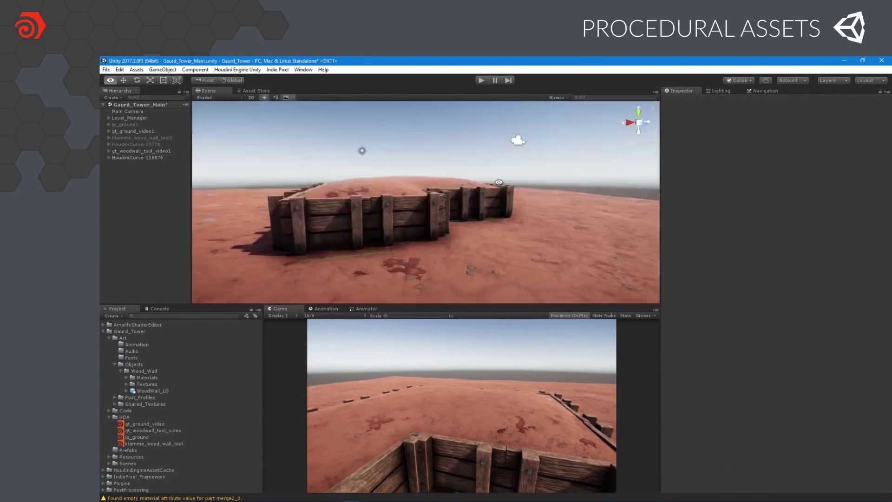
{"action": "left_click_drag", "start_coordinate": [382, 158], "coordinate": [448, 235], "text": "alt"}
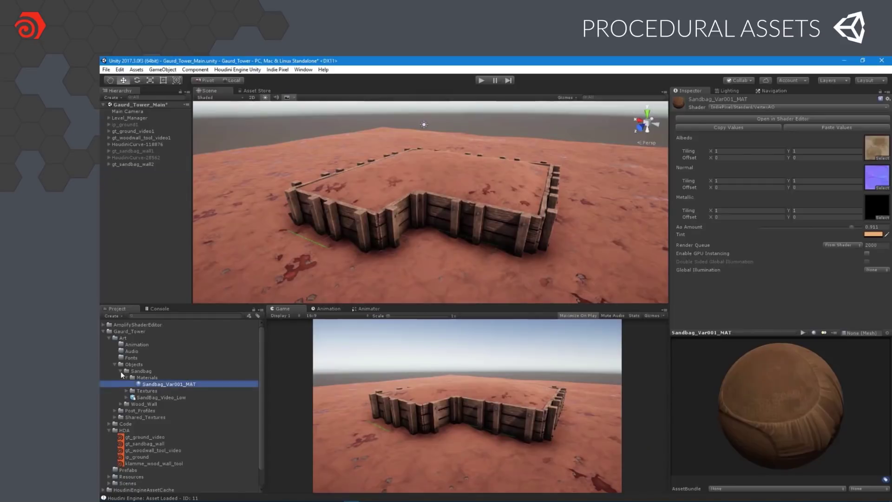
- Adjust the back corner point of HoudiniCurve-133022, the curve guiding the sandbag wall
{"action": "left_click", "coordinate": [445, 210]}
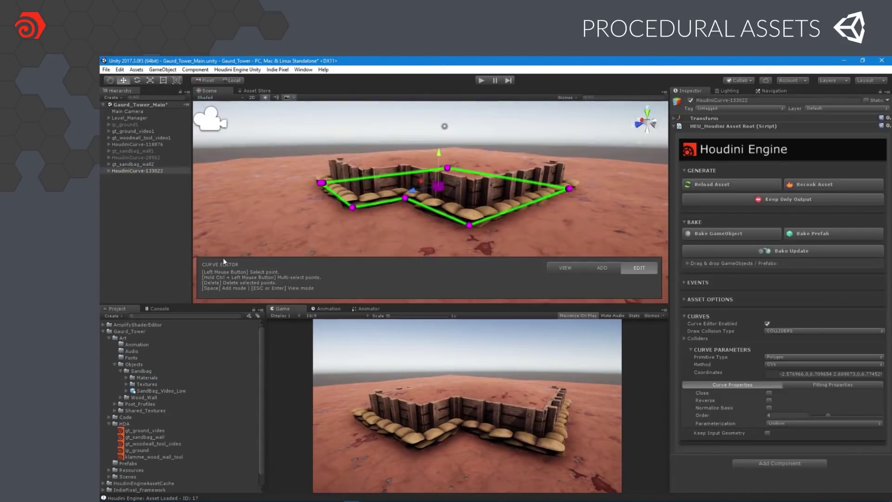
{"action": "left_click_drag", "start_coordinate": [447, 171], "coordinate": [447, 162]}
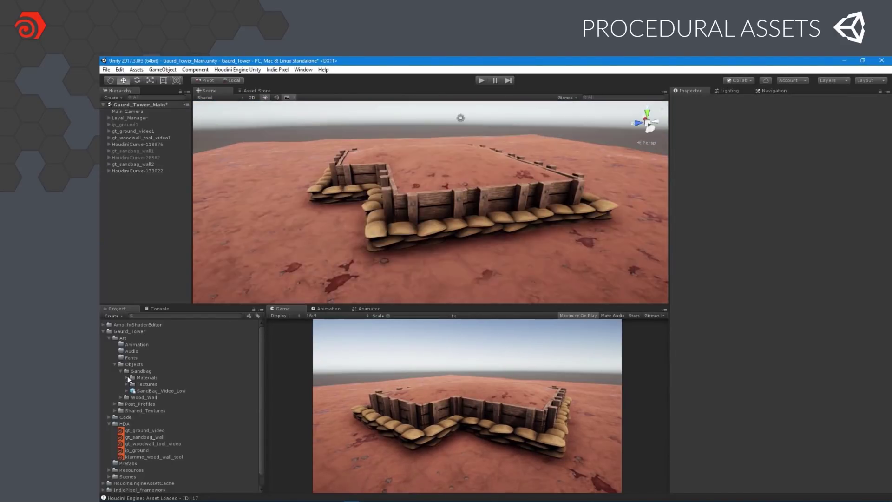
- Open the Sandbag object's Materials folder and select the Sandbag_Var001_MAT material
{"action": "left_click", "coordinate": [127, 378]}
{"action": "left_click", "coordinate": [168, 384]}
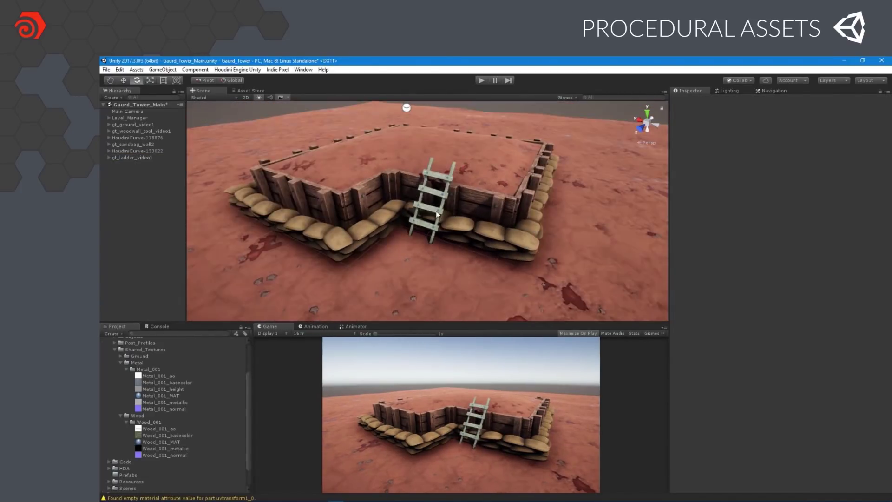
{"action": "left_click_drag", "start_coordinate": [375, 197], "coordinate": [451, 251], "text": "alt"}
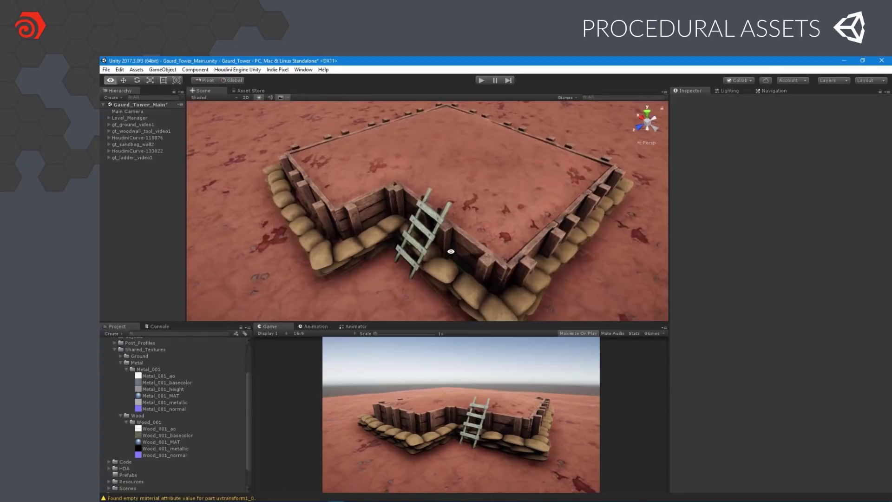